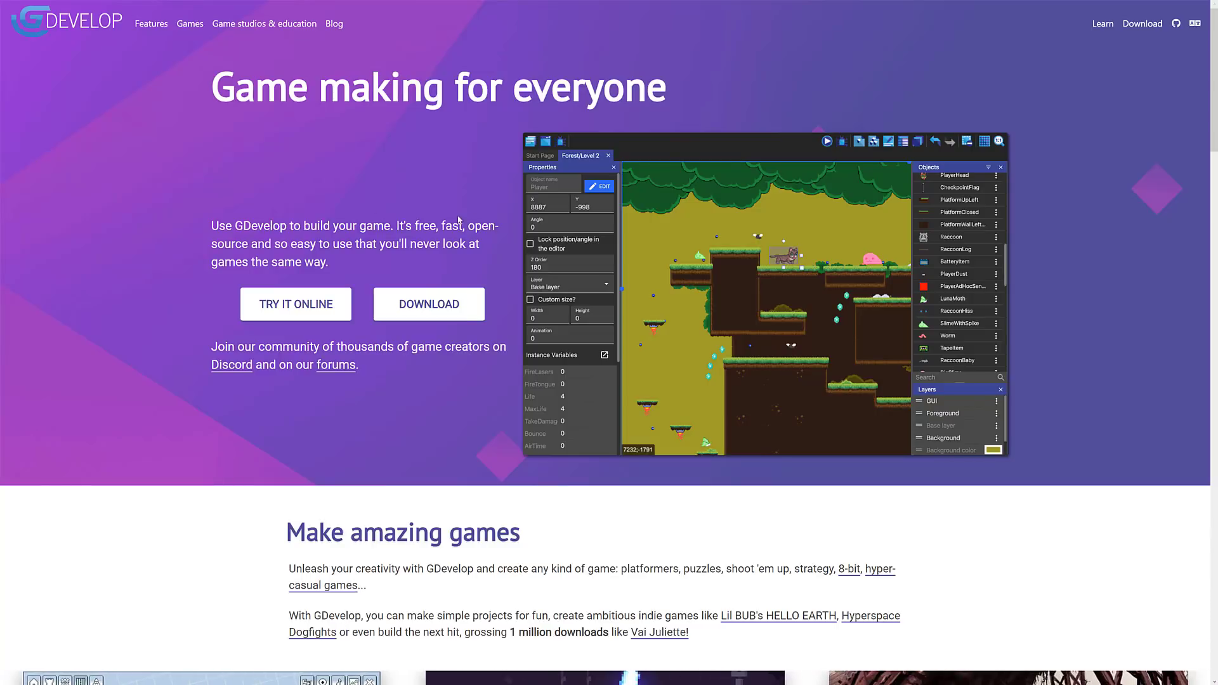
Scroll down through the GDevelop homepage, then jump back to the top.
scroll(1011, 351, "down", 4)
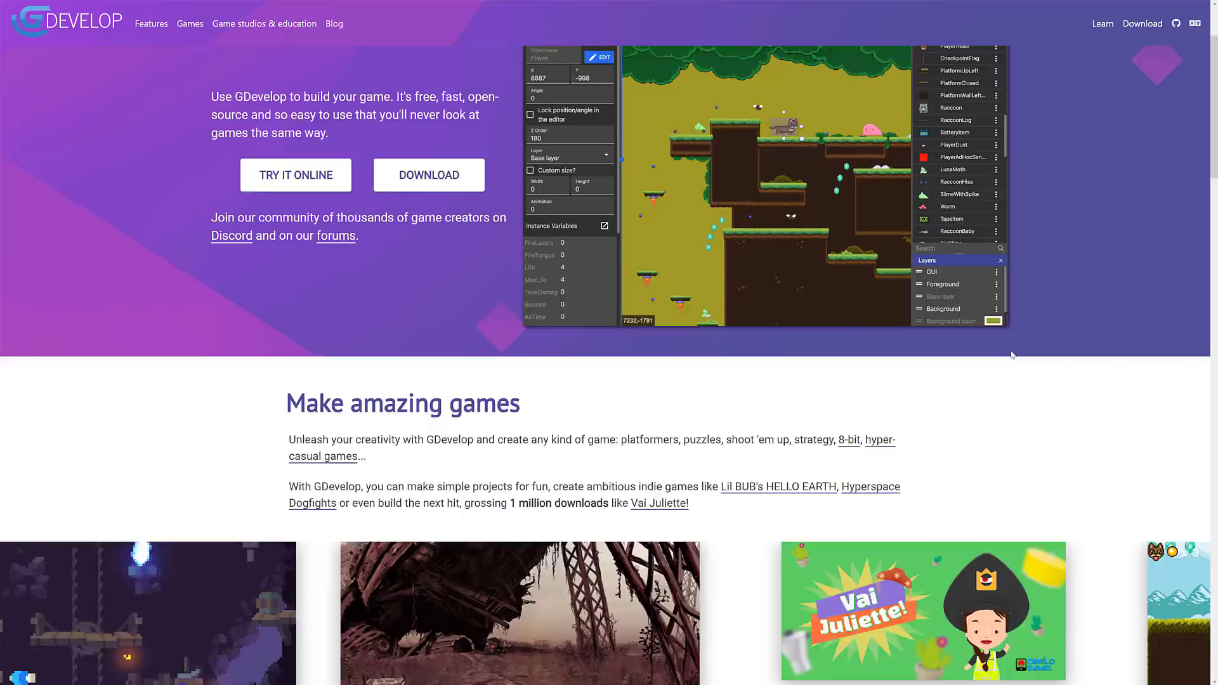
scroll(1006, 333, "down", 8)
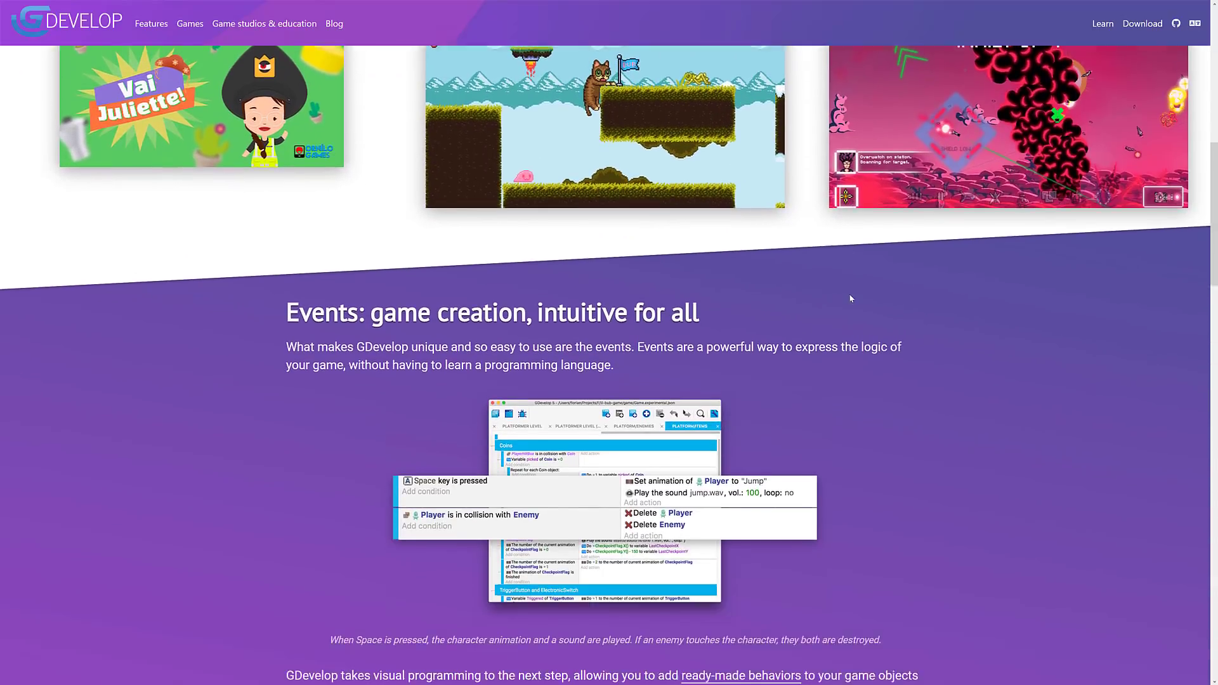
scroll(850, 295, "down", 8)
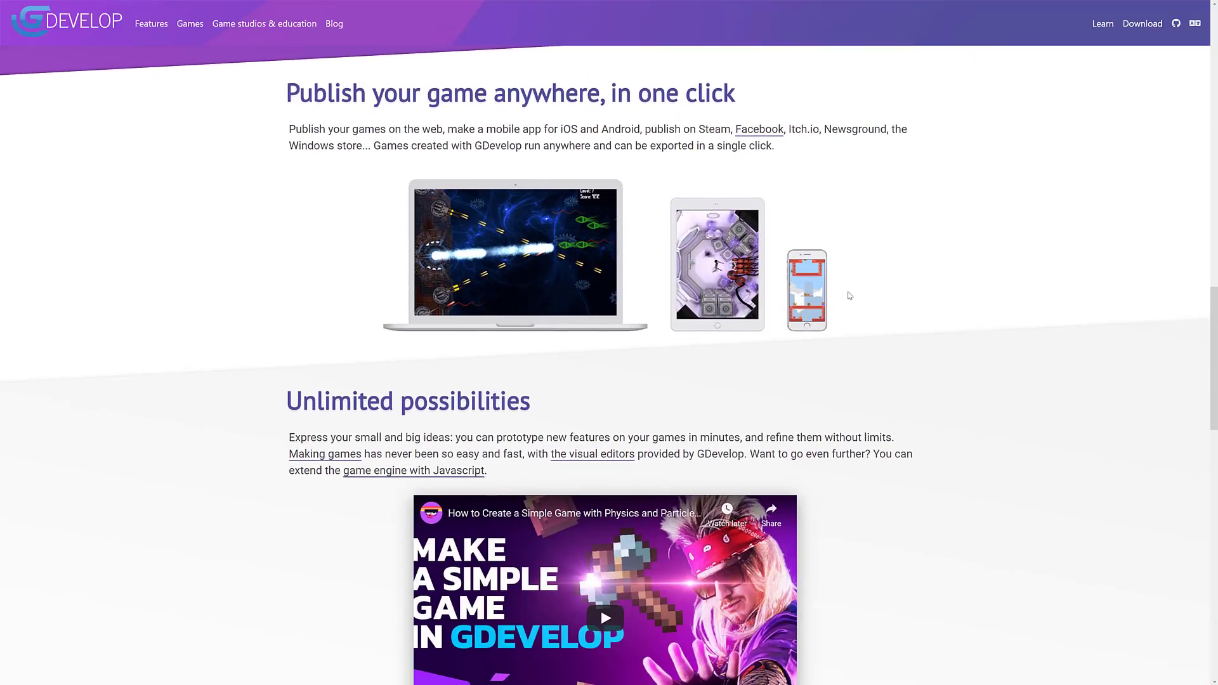
scroll(849, 295, "down", 13)
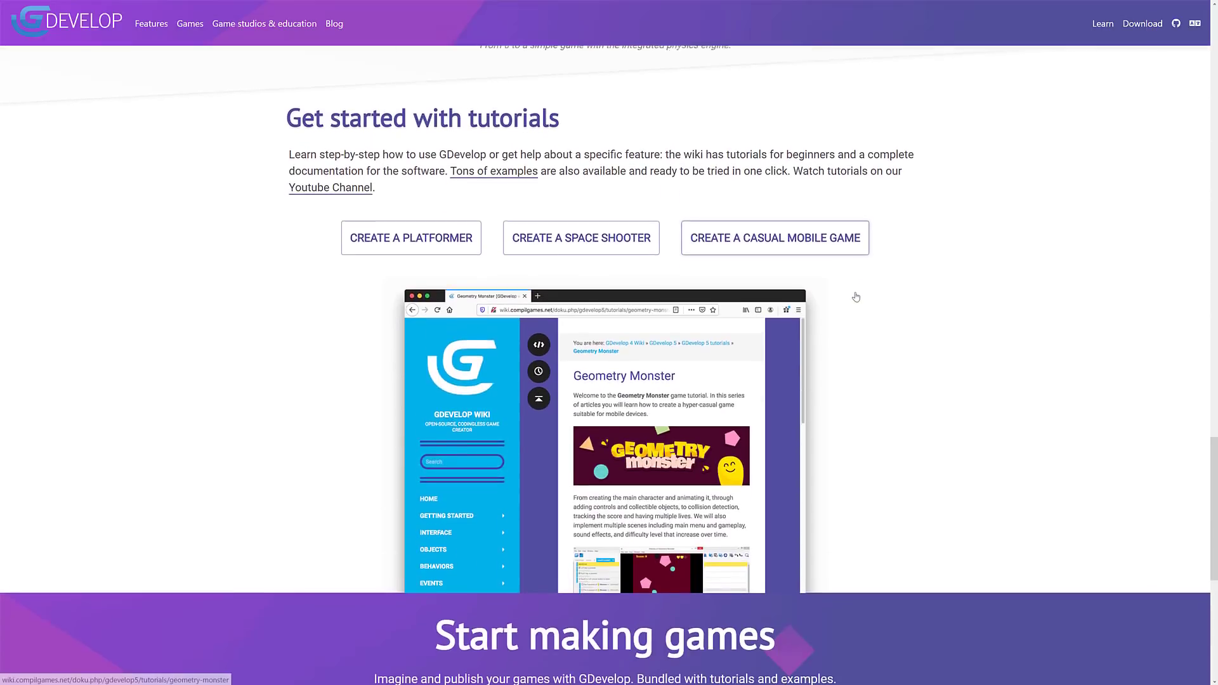
scroll(864, 318, "down", 3)
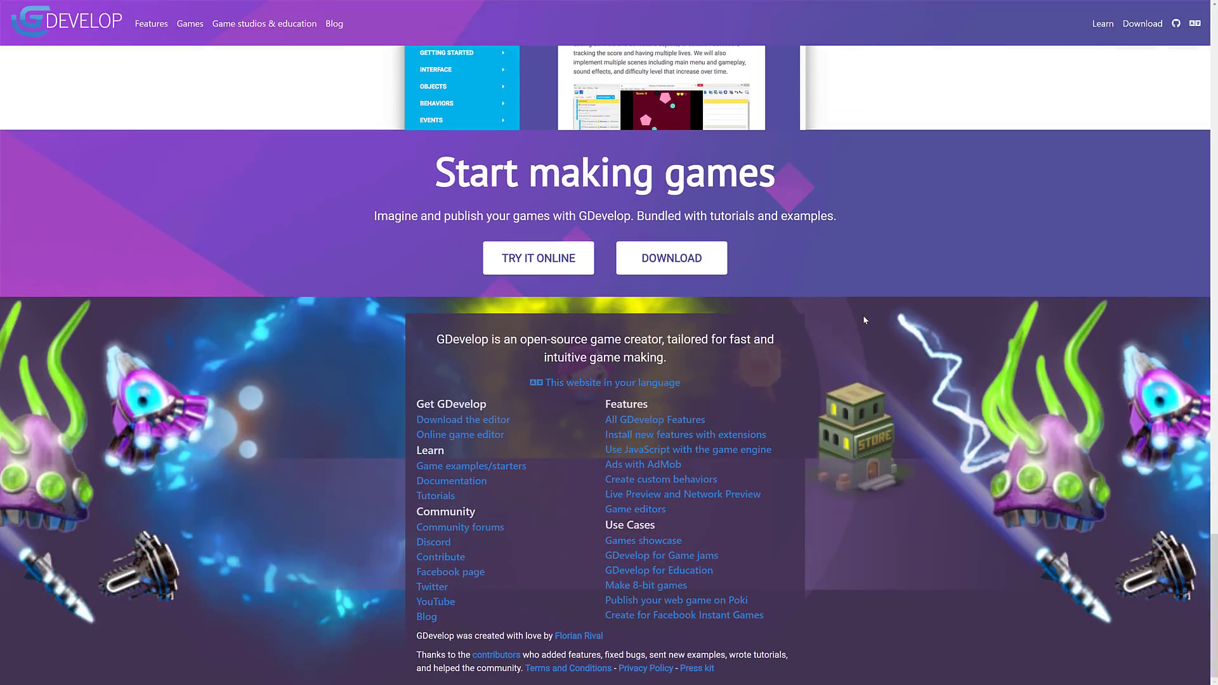
key("Home")
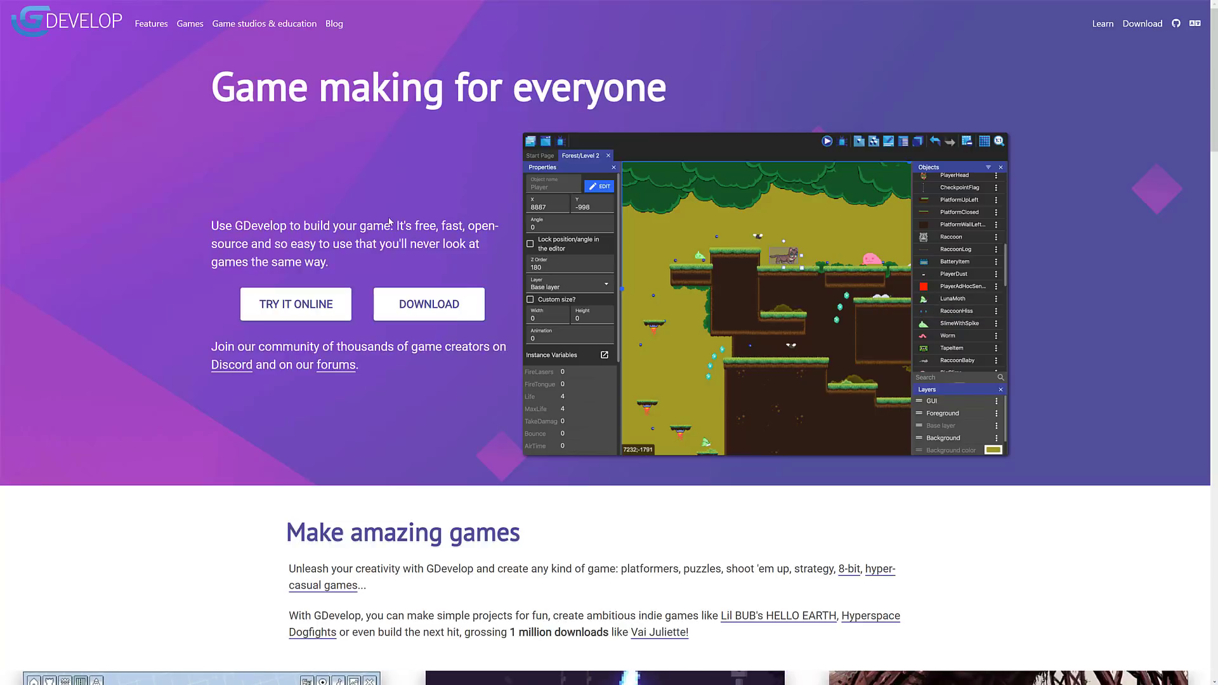
View the GDevelop repository's license file, then return to the repository file list.
key("F11")
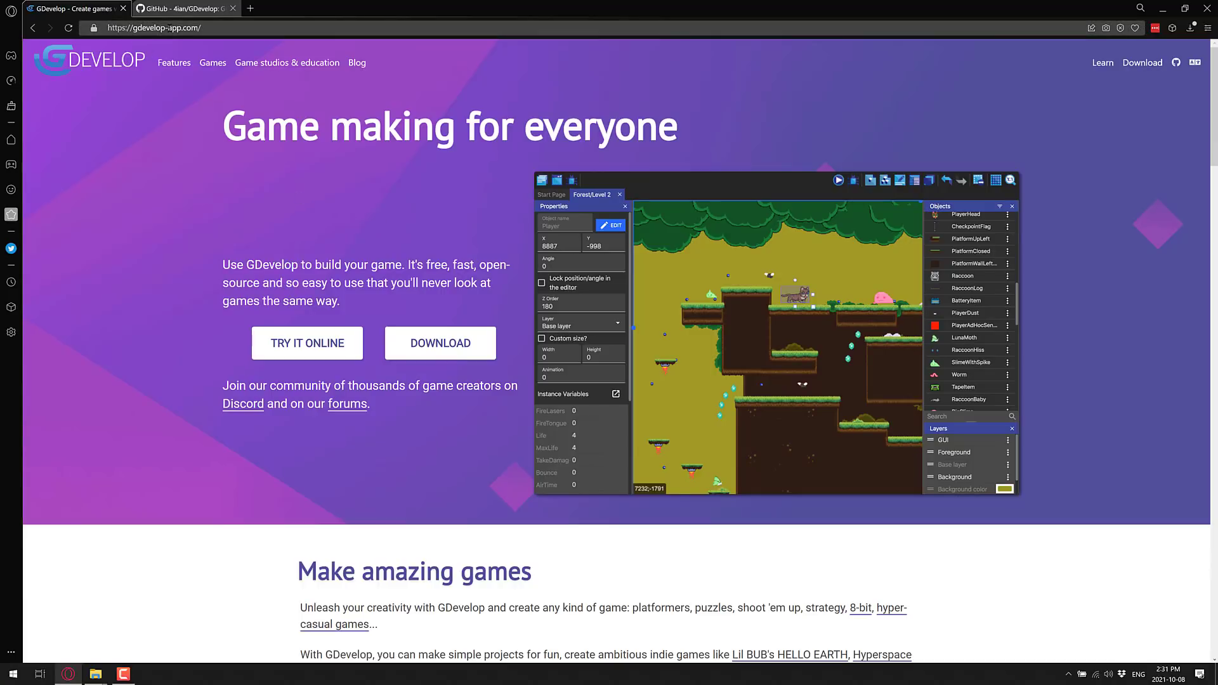
key("F11")
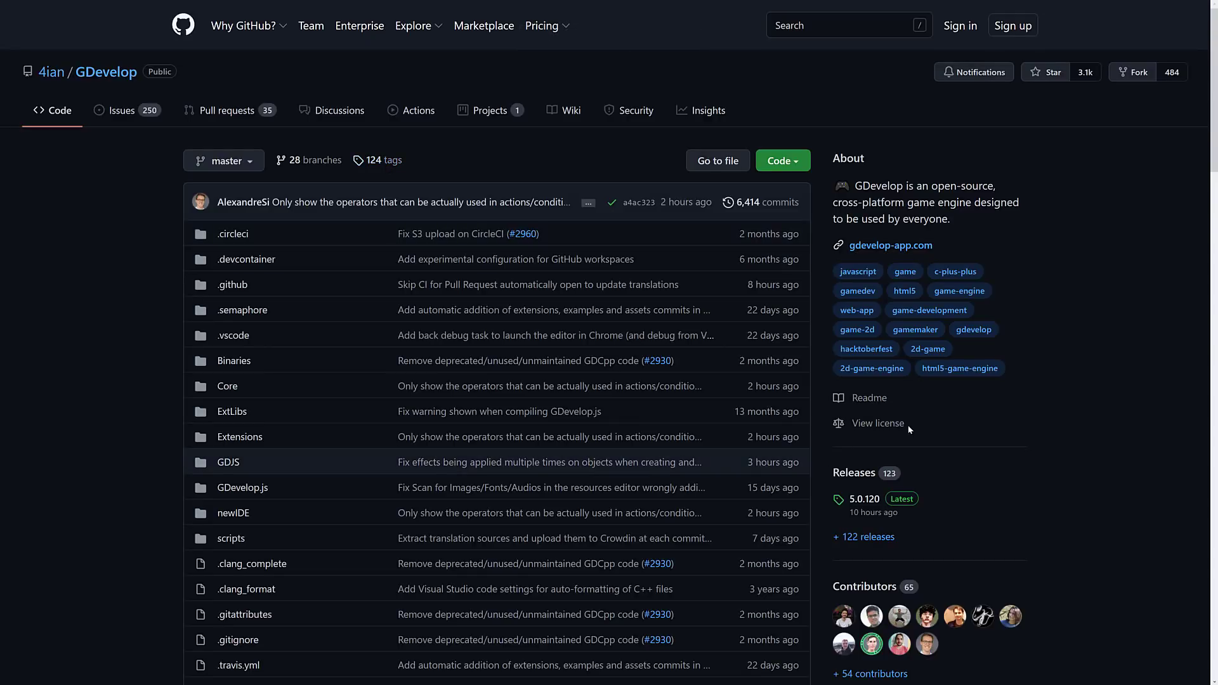
left_click(888, 424)
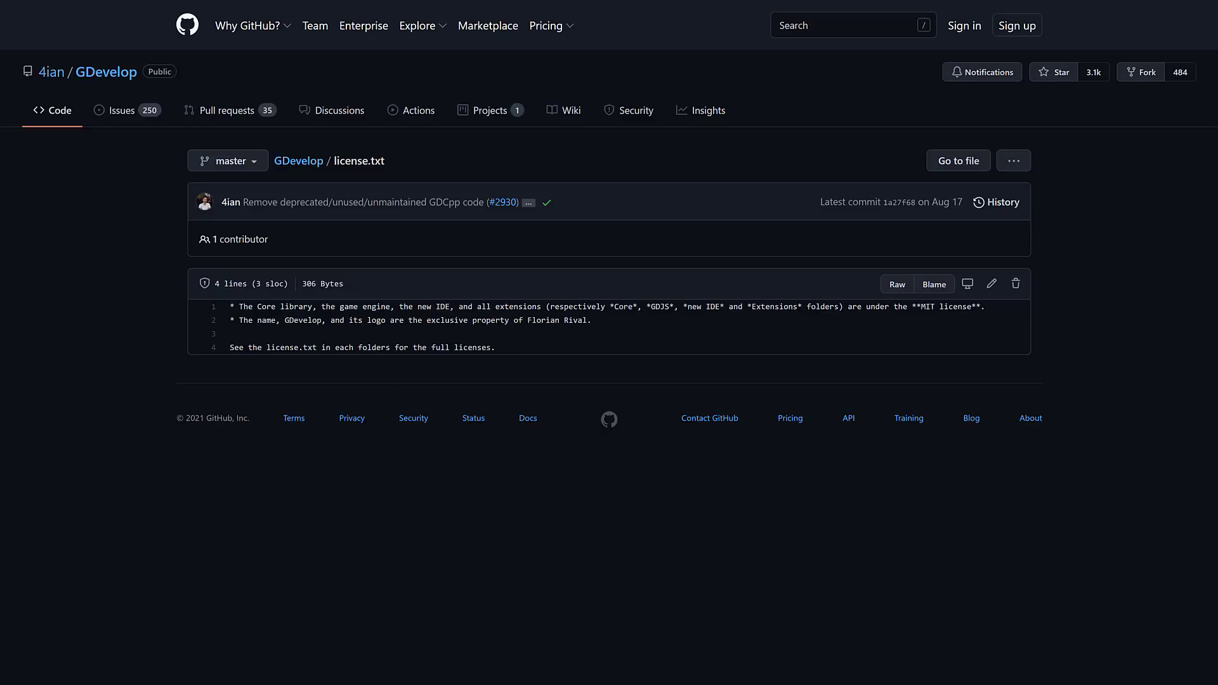
key("alt+Left")
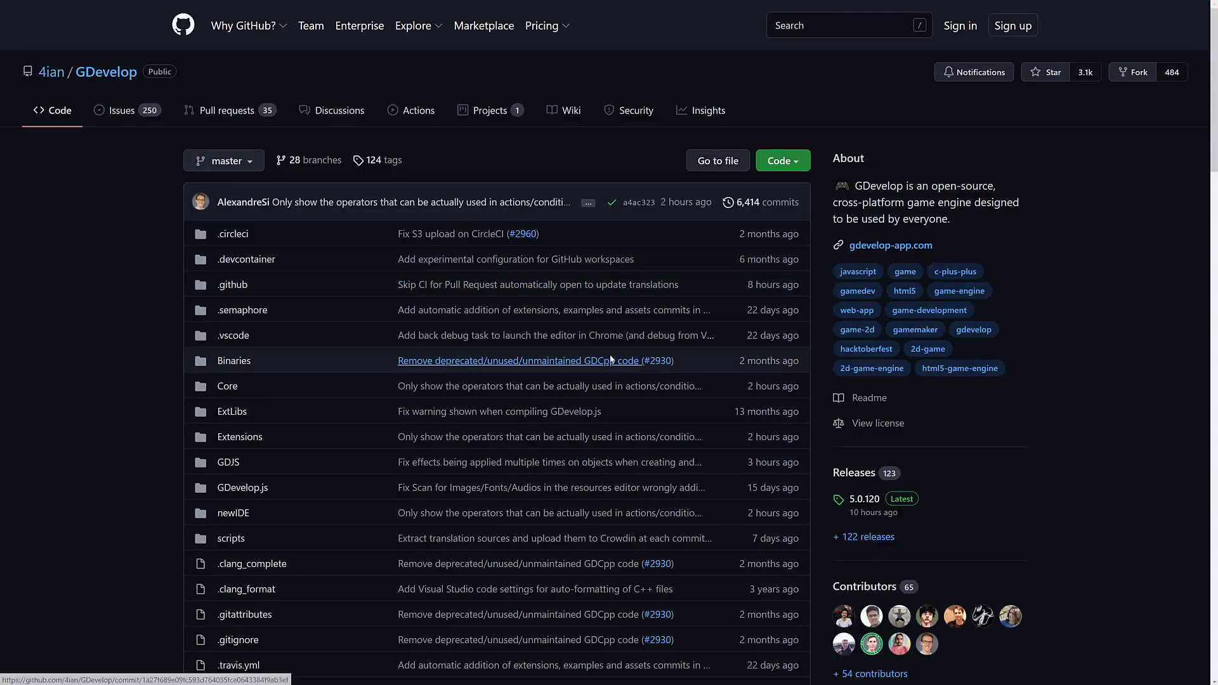
scroll(611, 359, "down", 2)
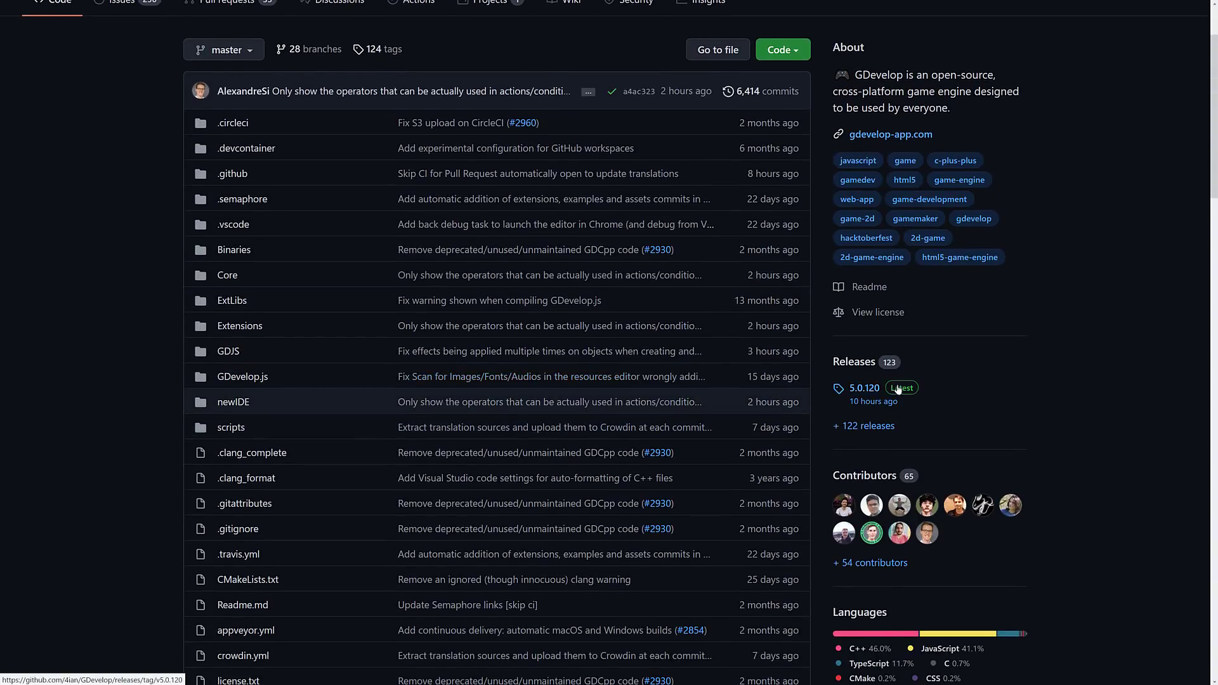
left_click(900, 391)
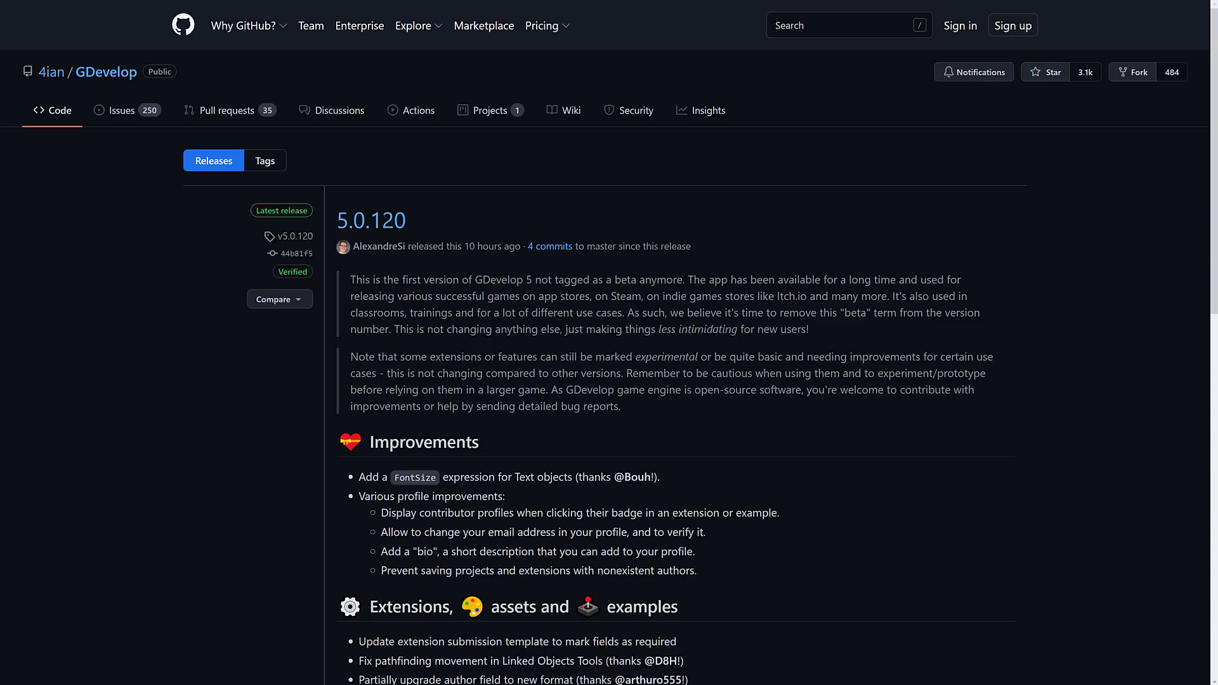
left_click_drag(438, 280, 677, 280)
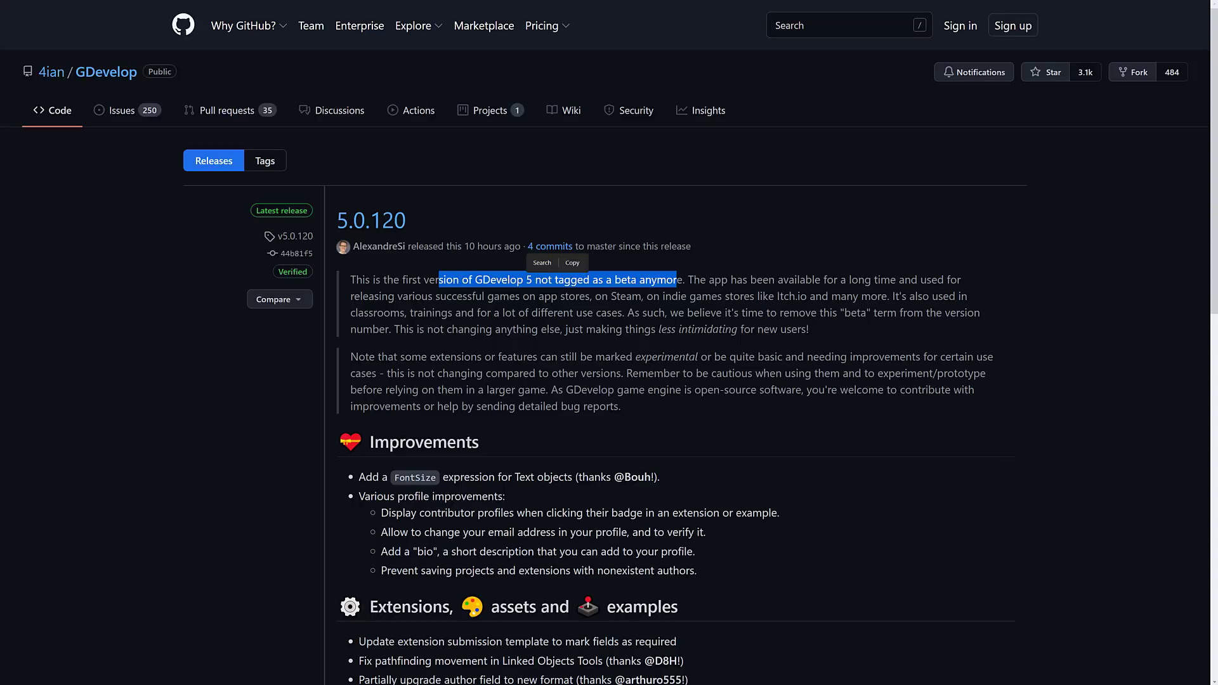
Clear the highlight and scroll down through the 5.0.120 release notes and back up.
scroll(449, 228, "down", 1)
left_click(657, 353)
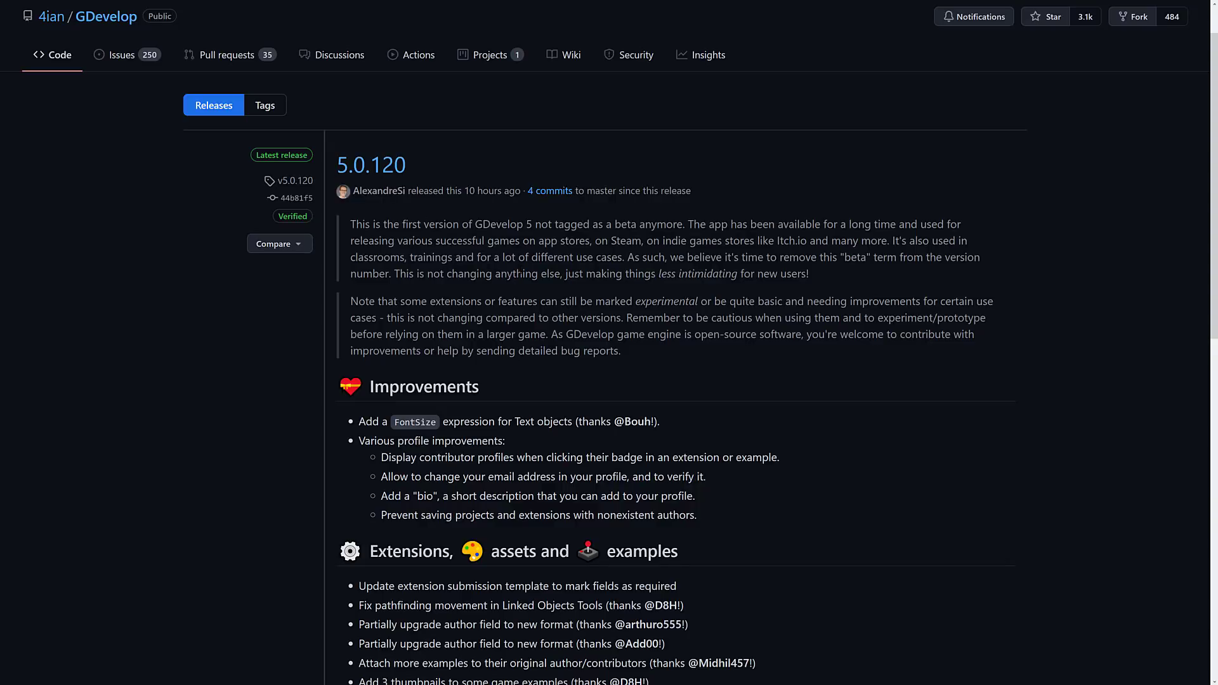
scroll(520, 272, "down", 2)
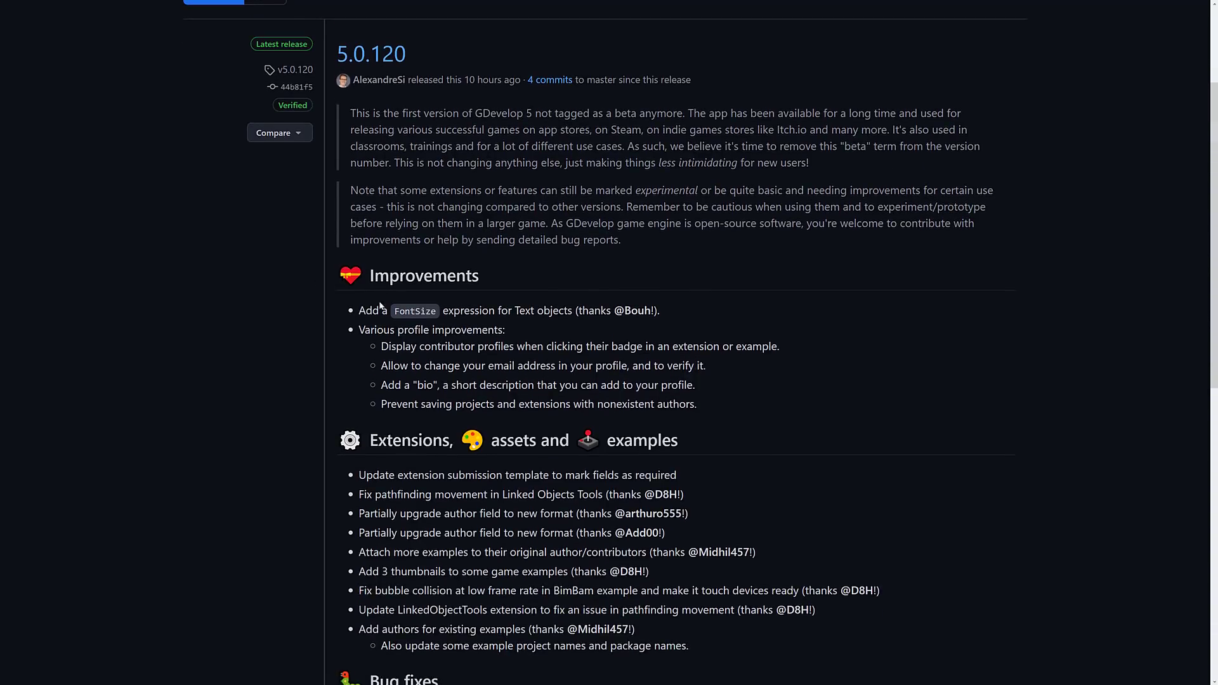
scroll(676, 343, "down", 1)
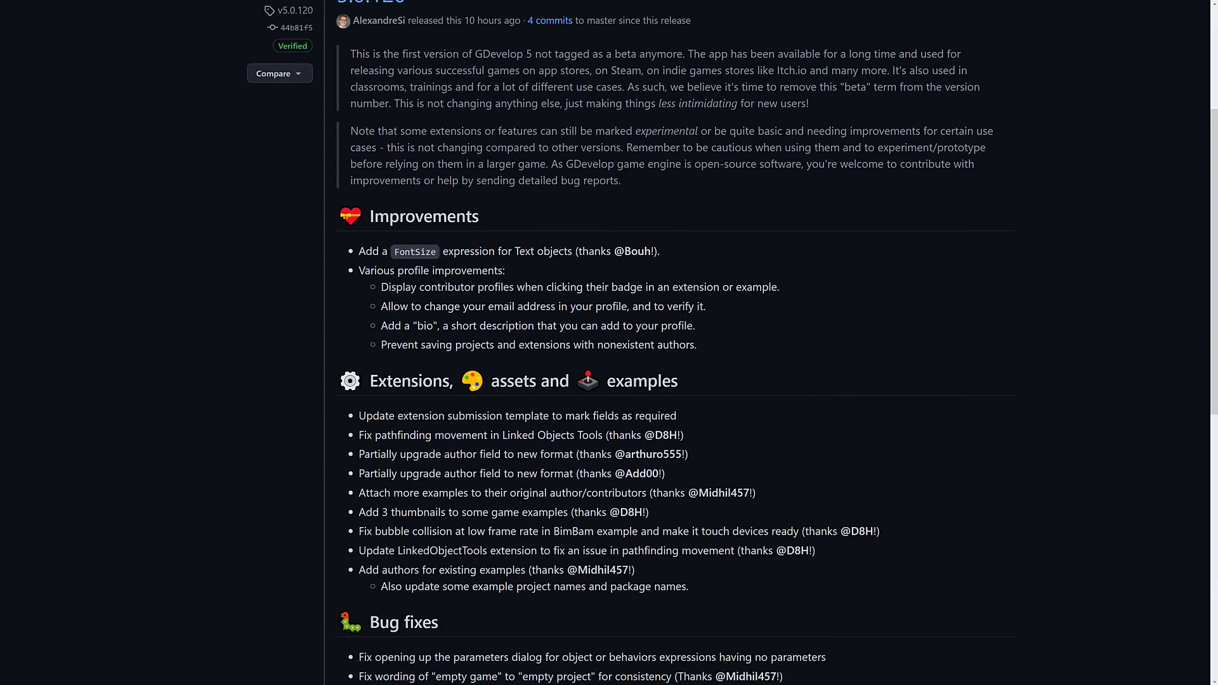
scroll(676, 343, "down", 2)
scroll(534, 386, "down", 2)
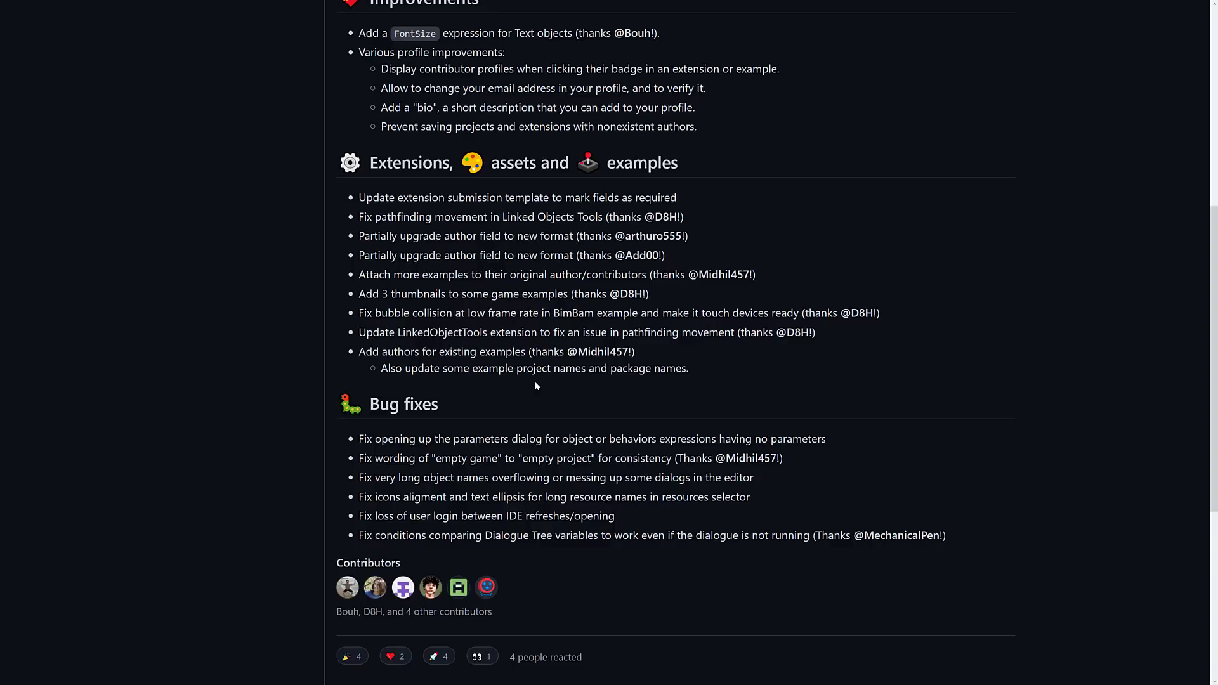
scroll(535, 382, "up", 7)
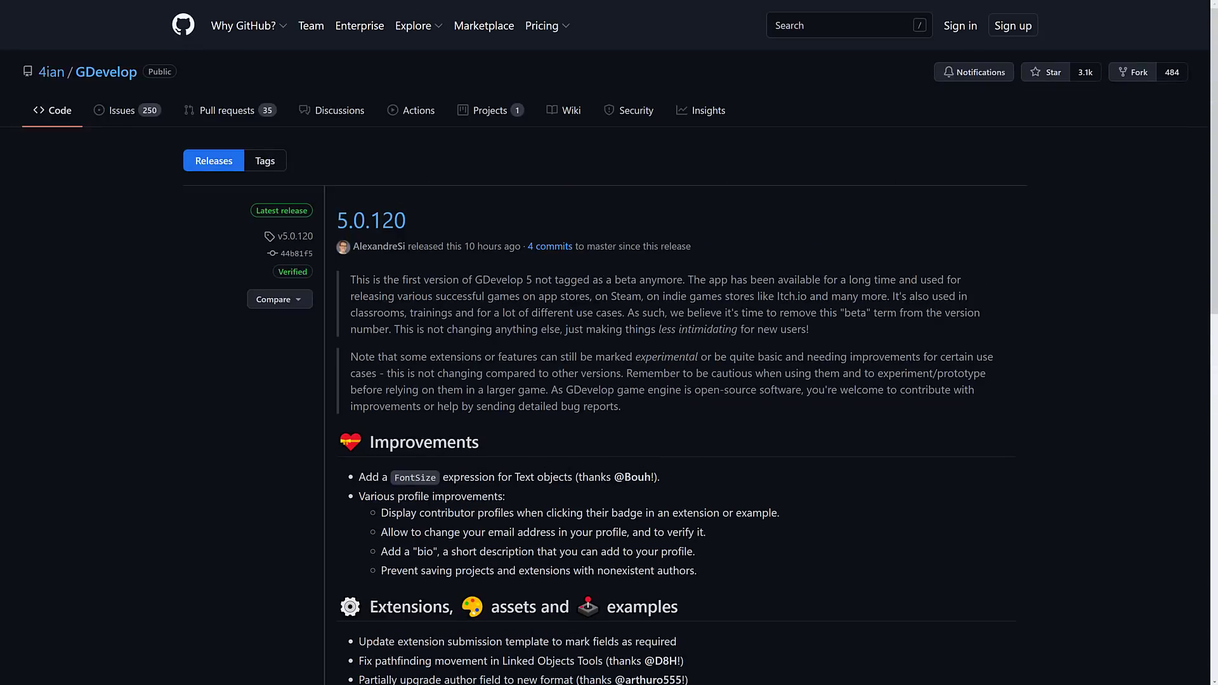
Highlight the note about removing the beta term, clear it, and return to GDevelop.
left_click_drag(658, 329, 866, 321)
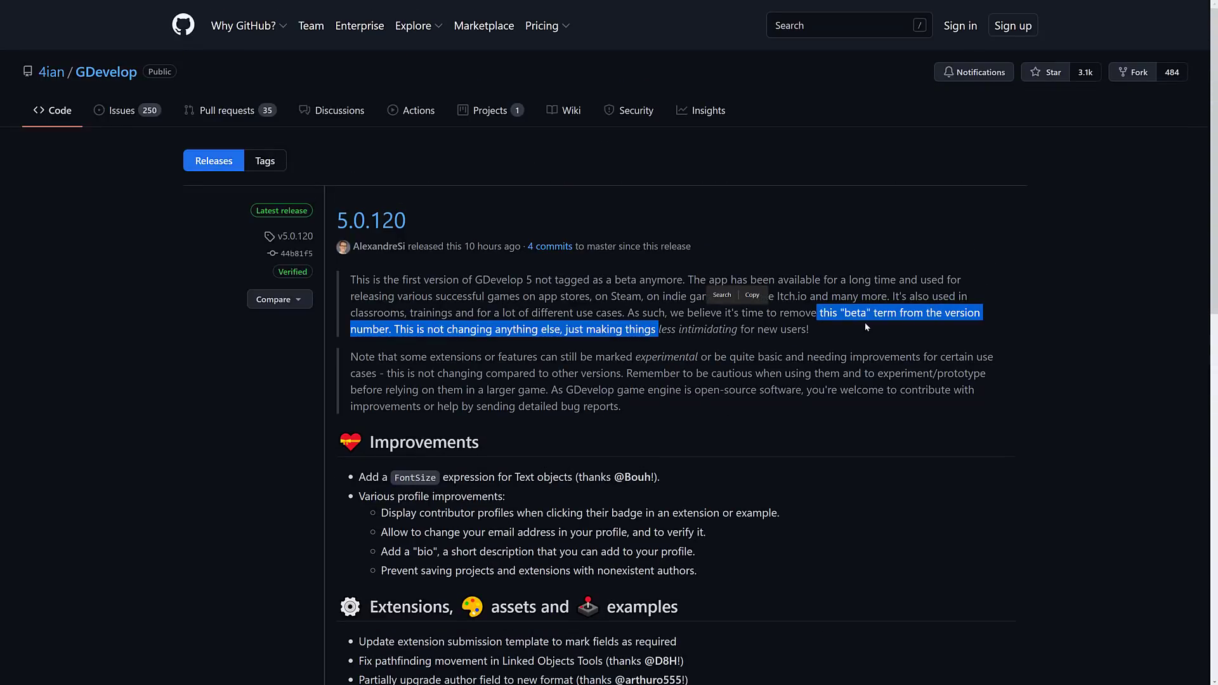
left_click(864, 326)
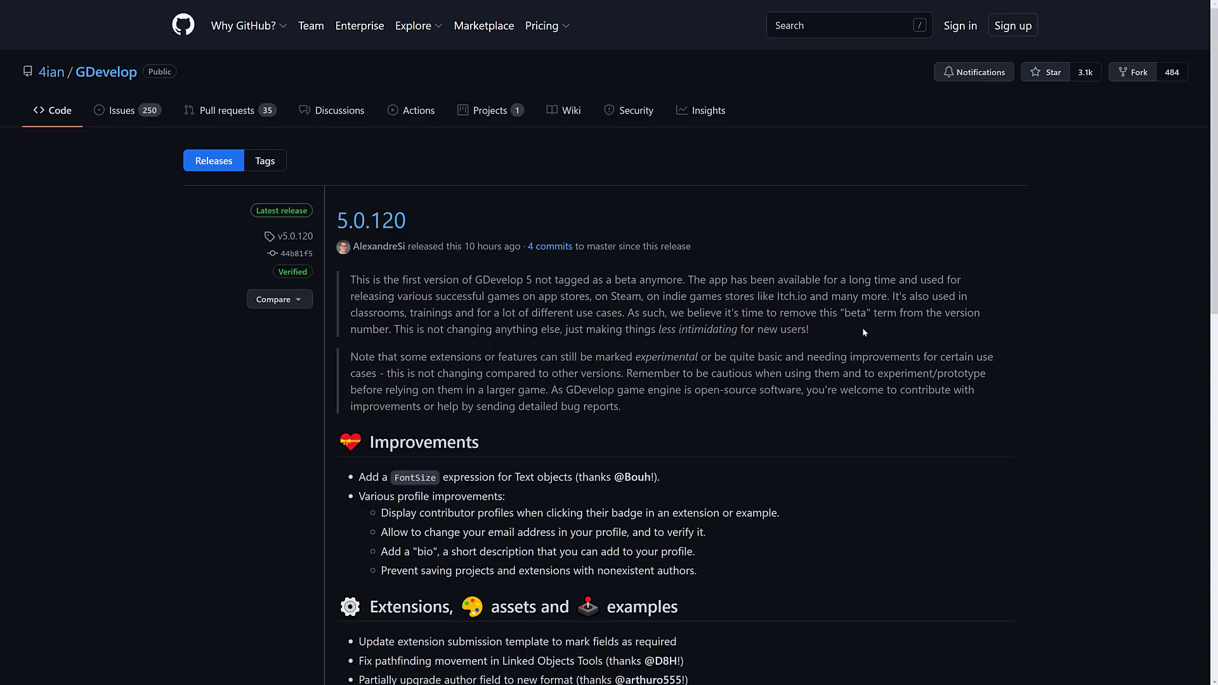
key("ctrl+Tab")
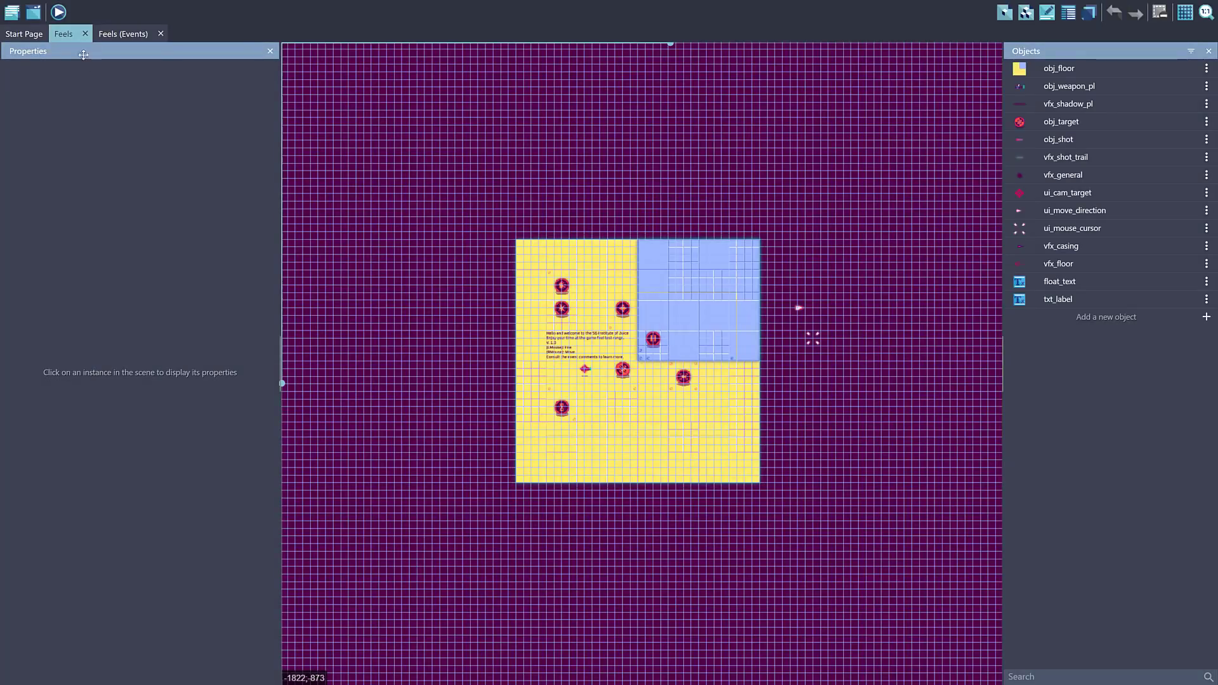
Switch from the Feels scene to the GDevelop Start Page tab.
left_click(33, 35)
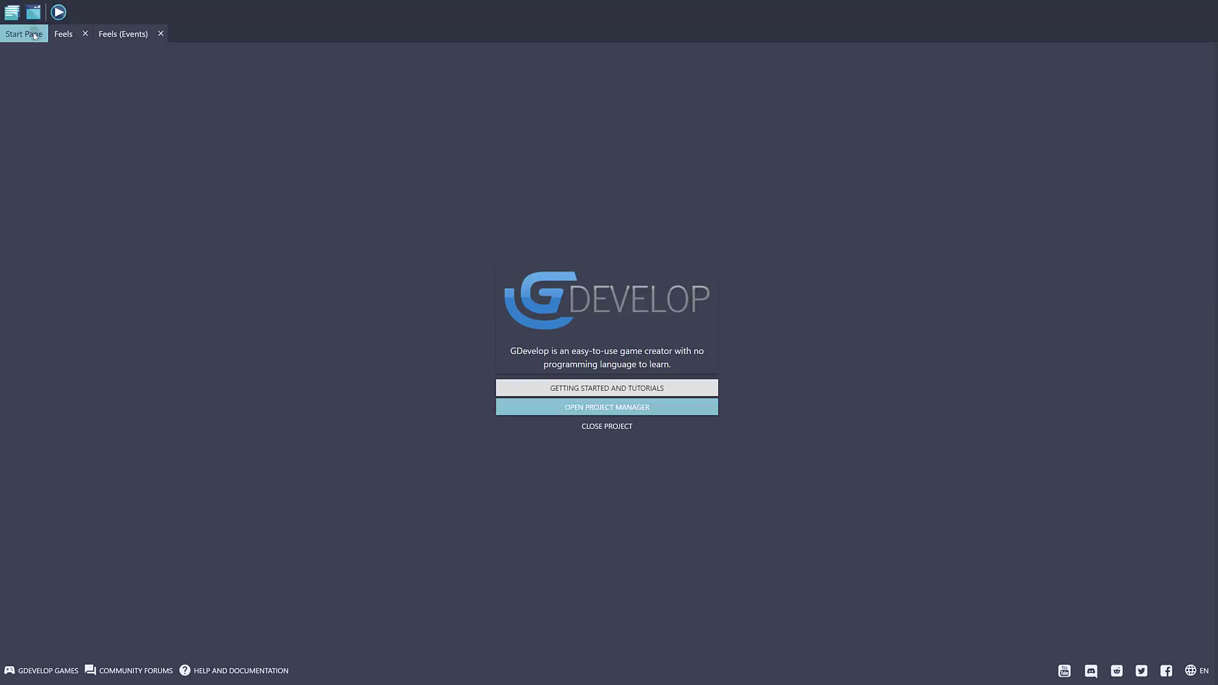
Open Getting Started and Tutorials and browse the example projects.
left_click(582, 386)
scroll(553, 275, "down", 4)
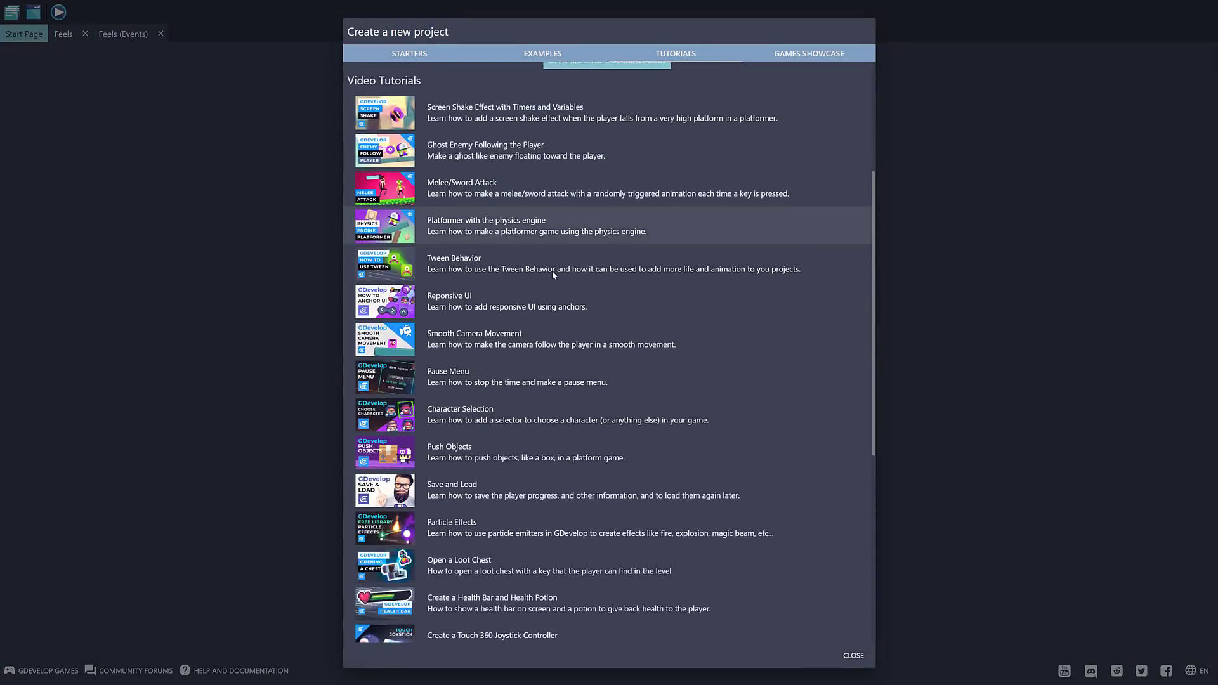
scroll(552, 271, "down", 2)
scroll(552, 270, "up", 6)
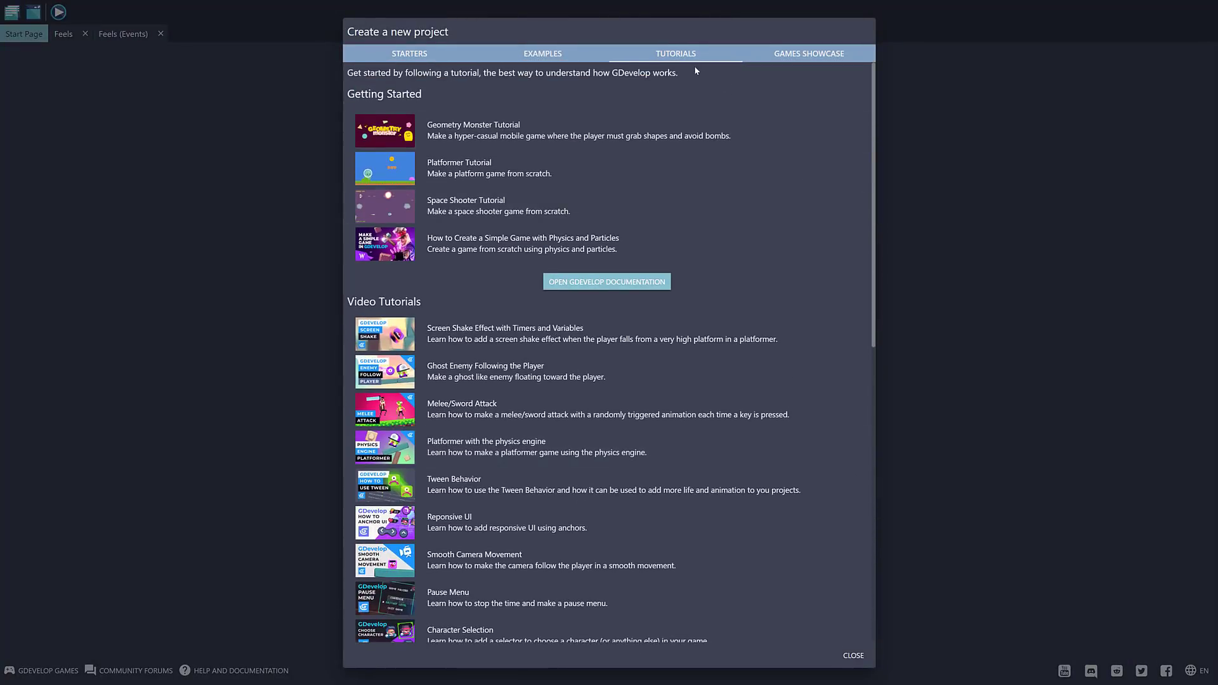
left_click(531, 54)
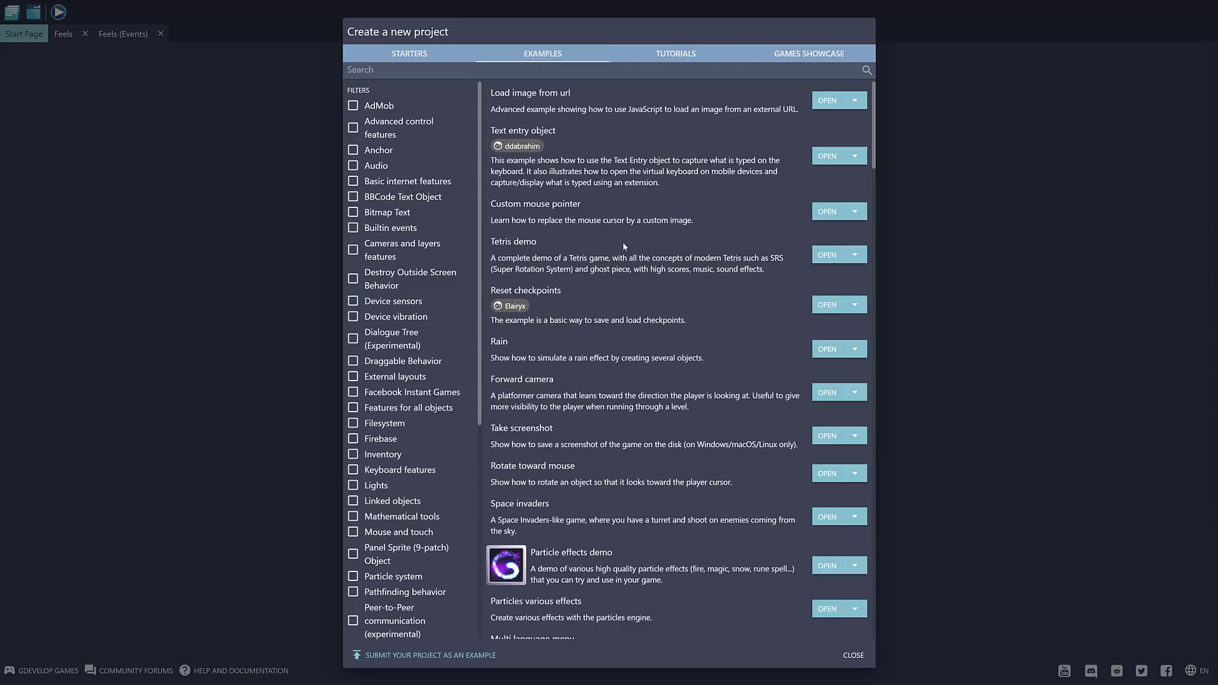
scroll(623, 247, "down", 20)
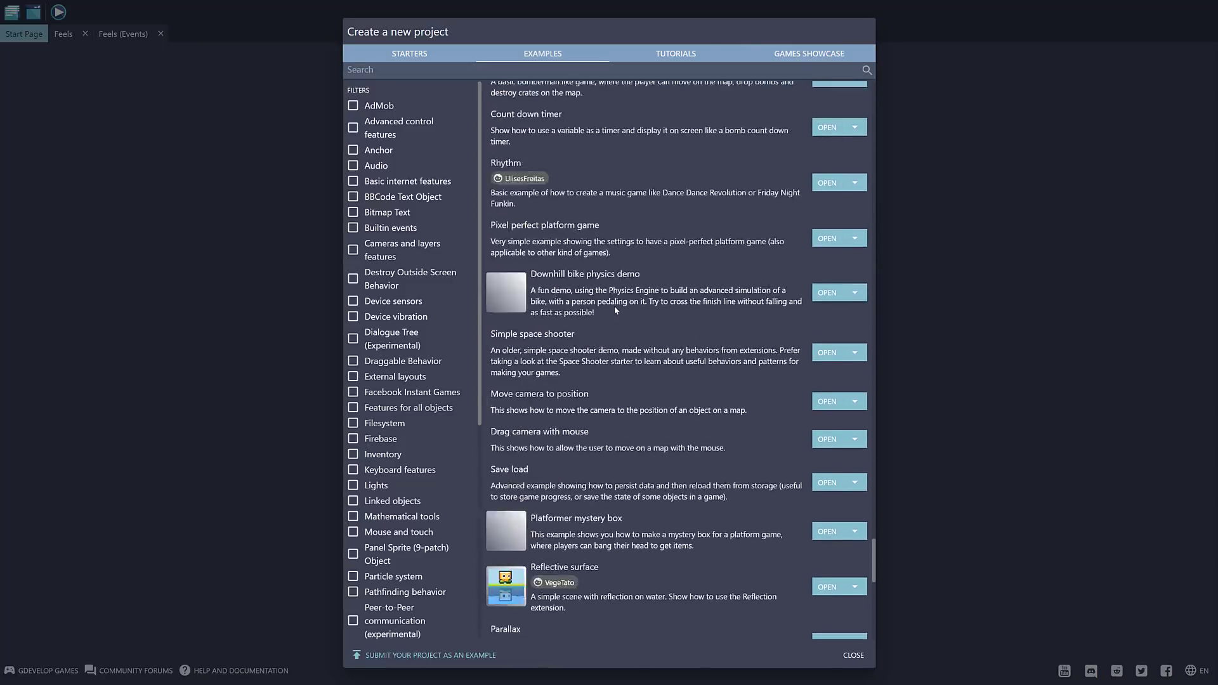
scroll(614, 310, "down", 5)
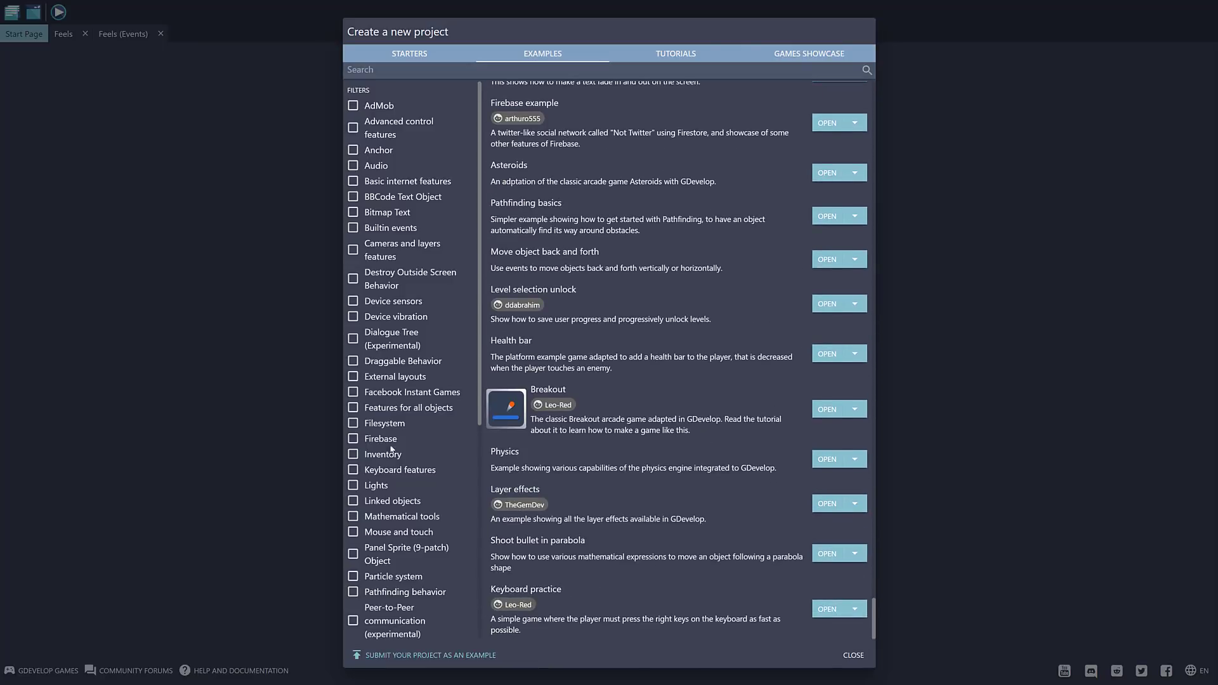
Filter examples by Particle system, then open the Game Feel Demo from Starters.
left_click(353, 576)
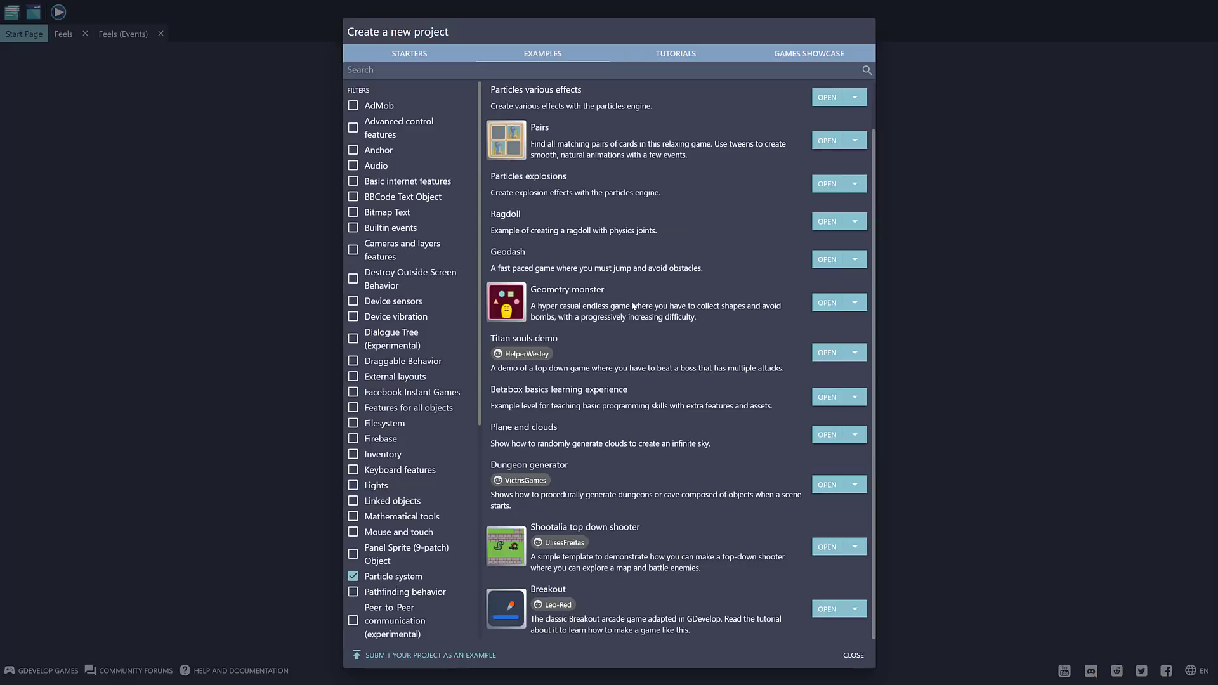
scroll(633, 302, "up", 1)
scroll(635, 302, "down", 1)
scroll(638, 297, "up", 1)
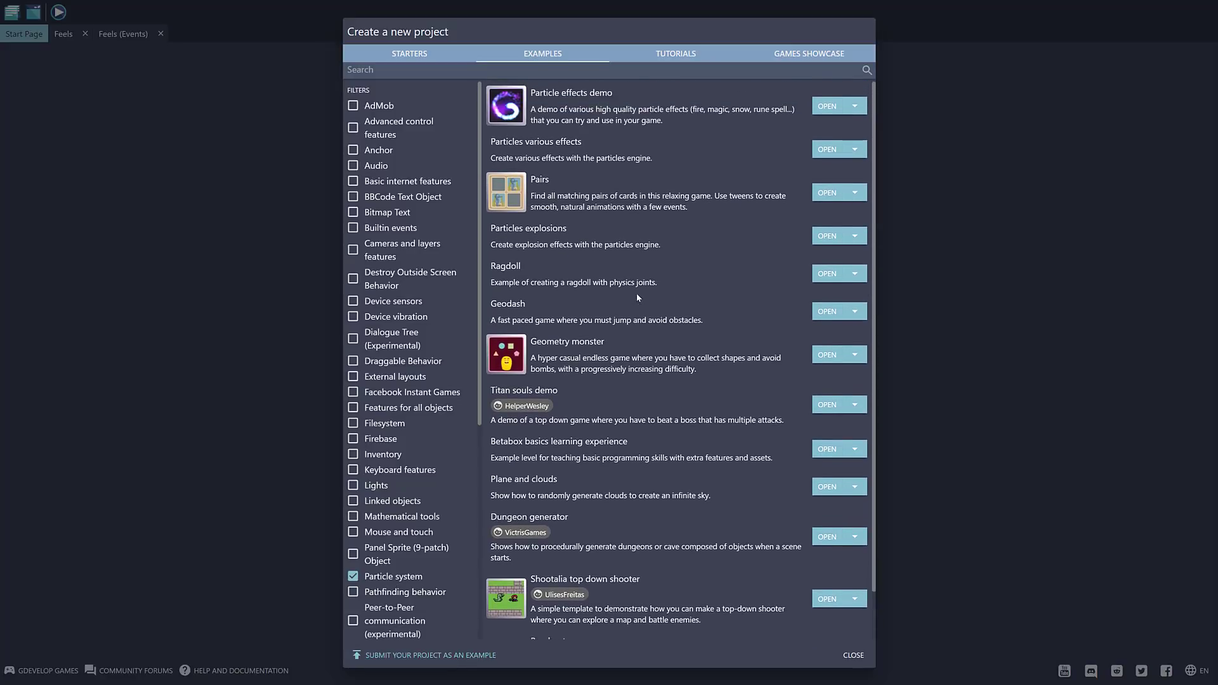
left_click(411, 54)
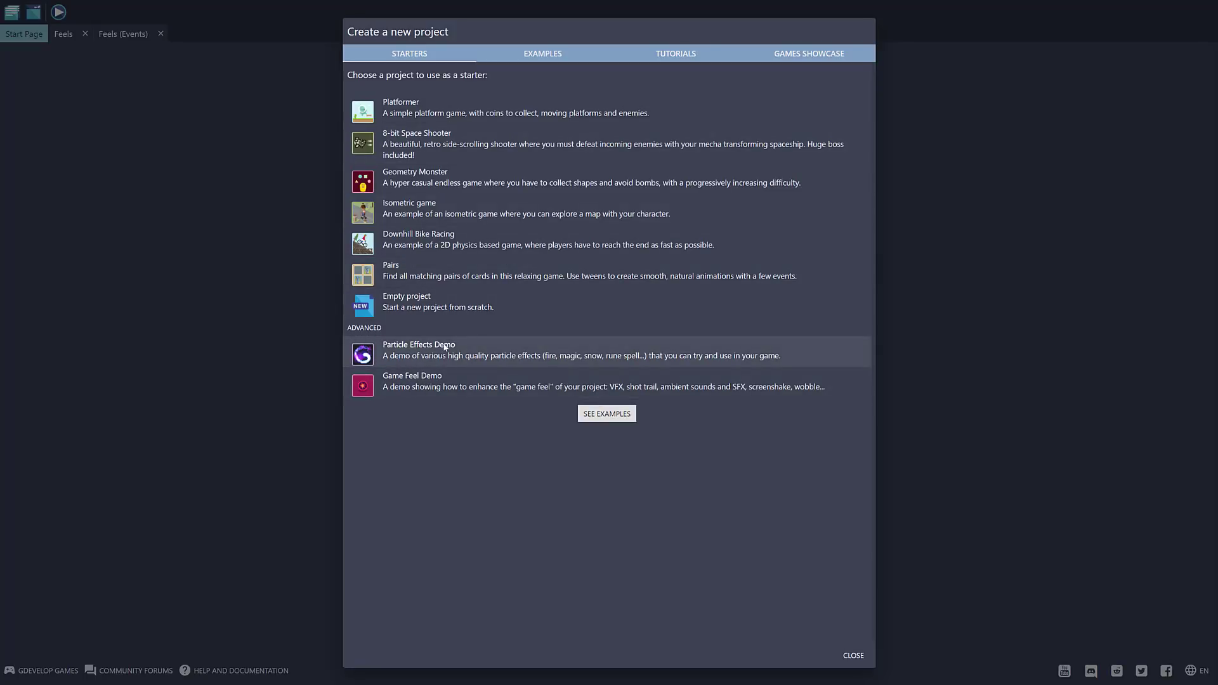
left_click(420, 379)
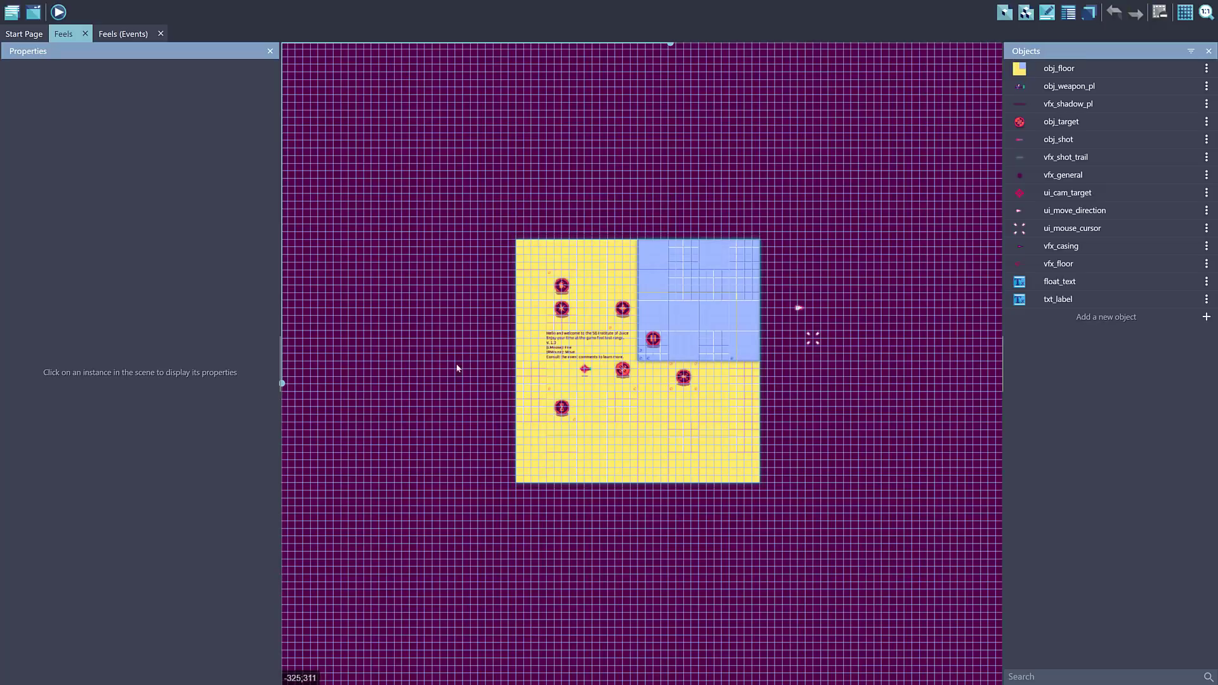
Zoom into the Feels scene and select the obj_target instance at position 64, 96.
scroll(637, 361, "up", 4)
scroll(637, 360, "up", 2)
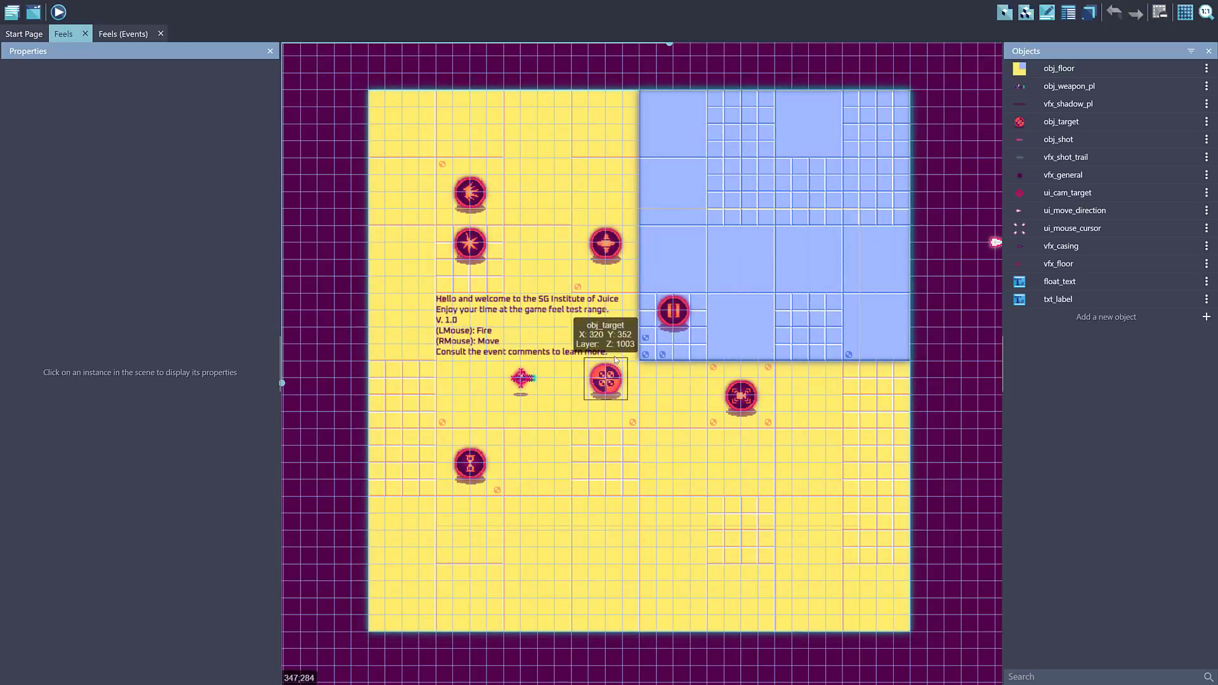
left_click(480, 258)
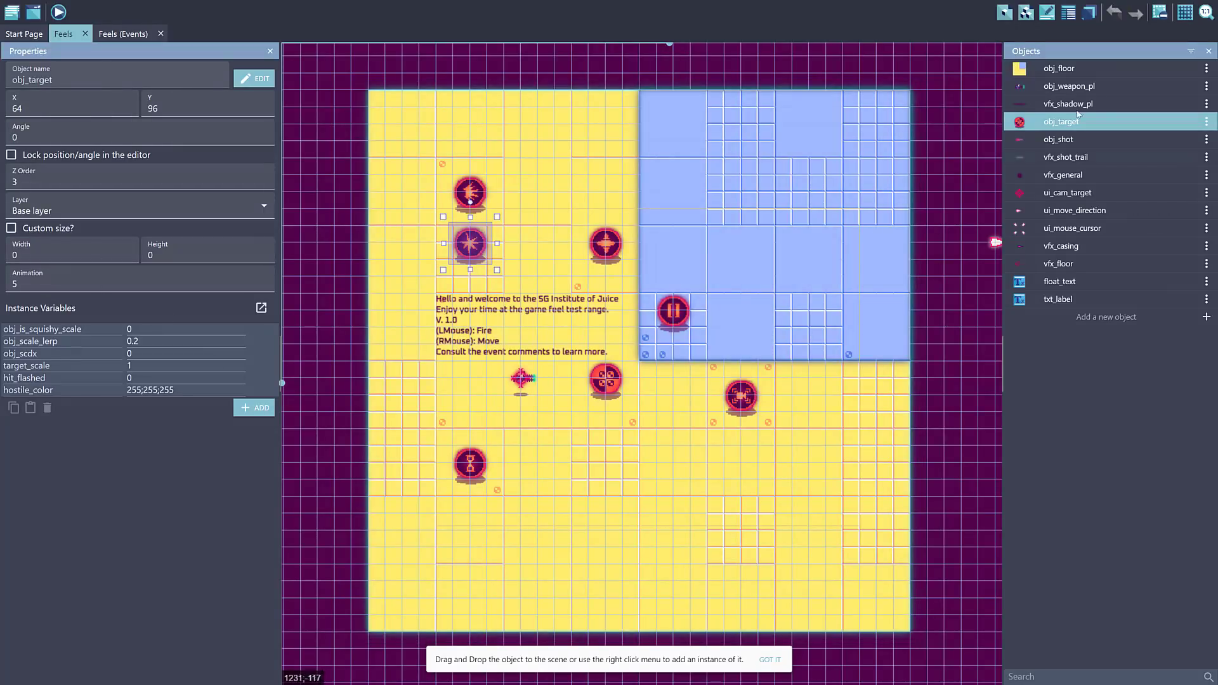
left_click(1207, 106)
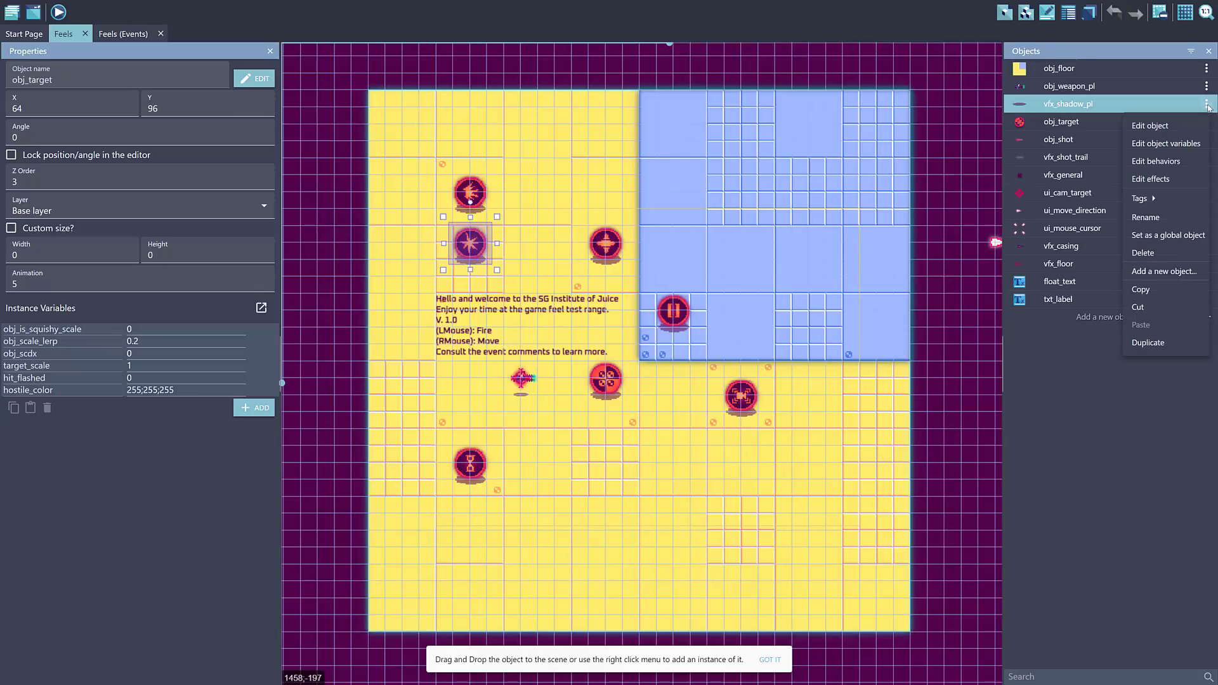
left_click(1162, 179)
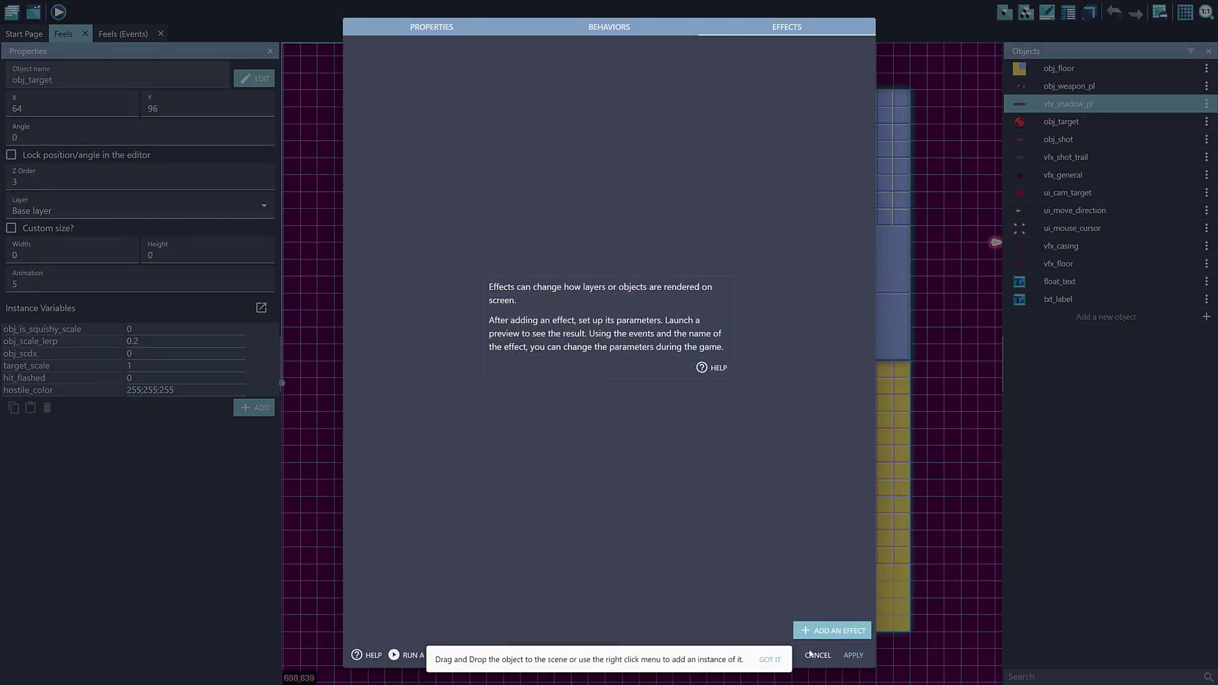
left_click(822, 630)
left_click(821, 630)
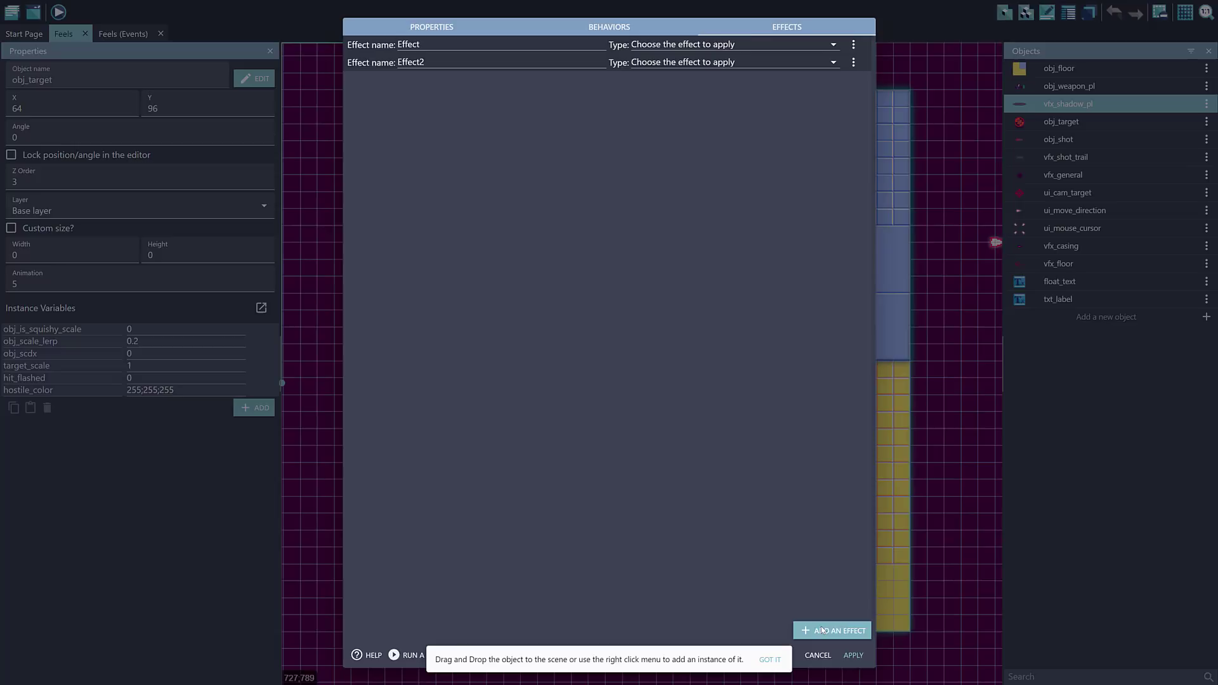
left_click(822, 630)
left_click(724, 45)
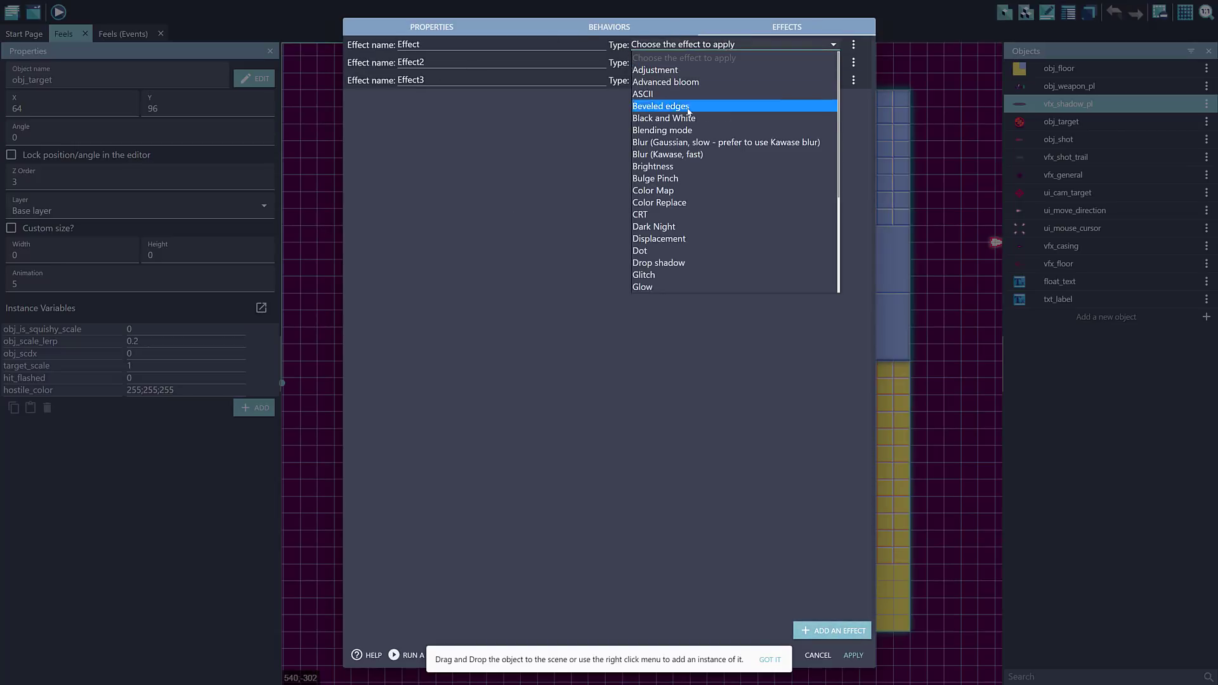
scroll(672, 223, "down", 5)
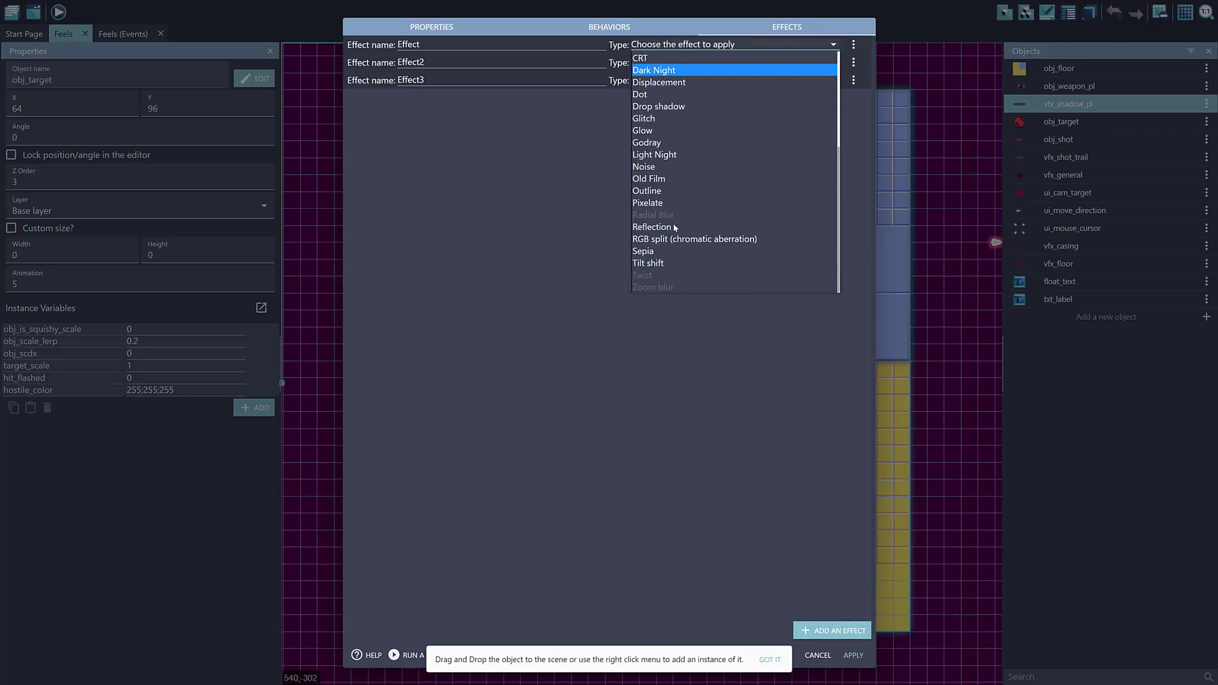
left_click(819, 656)
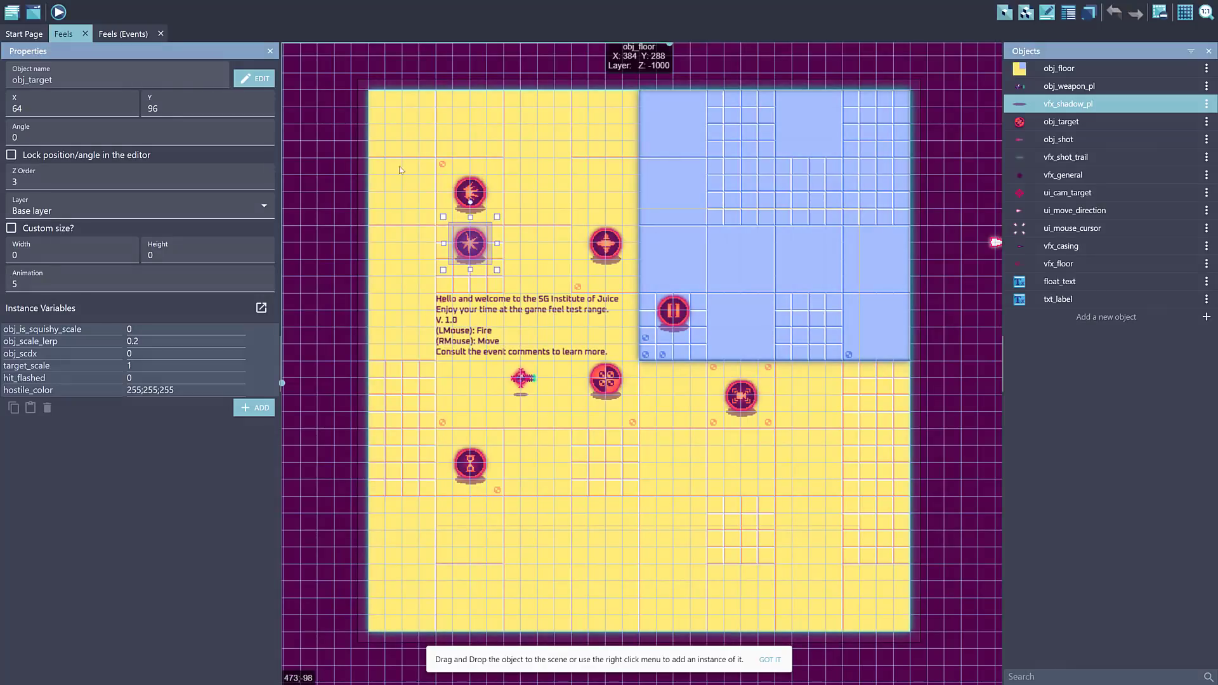
In the Feels events, collapse and re-expand the Ignore this? group and Trigger once sub-events.
left_click(116, 33)
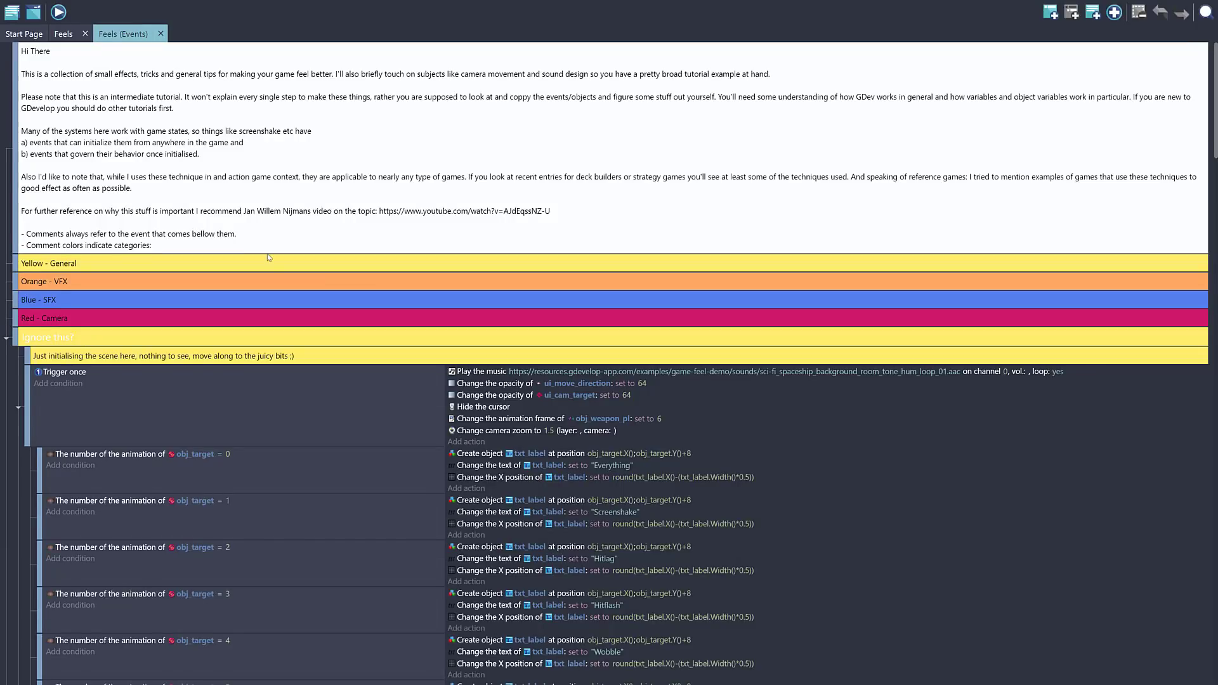
scroll(109, 189, "down", 3)
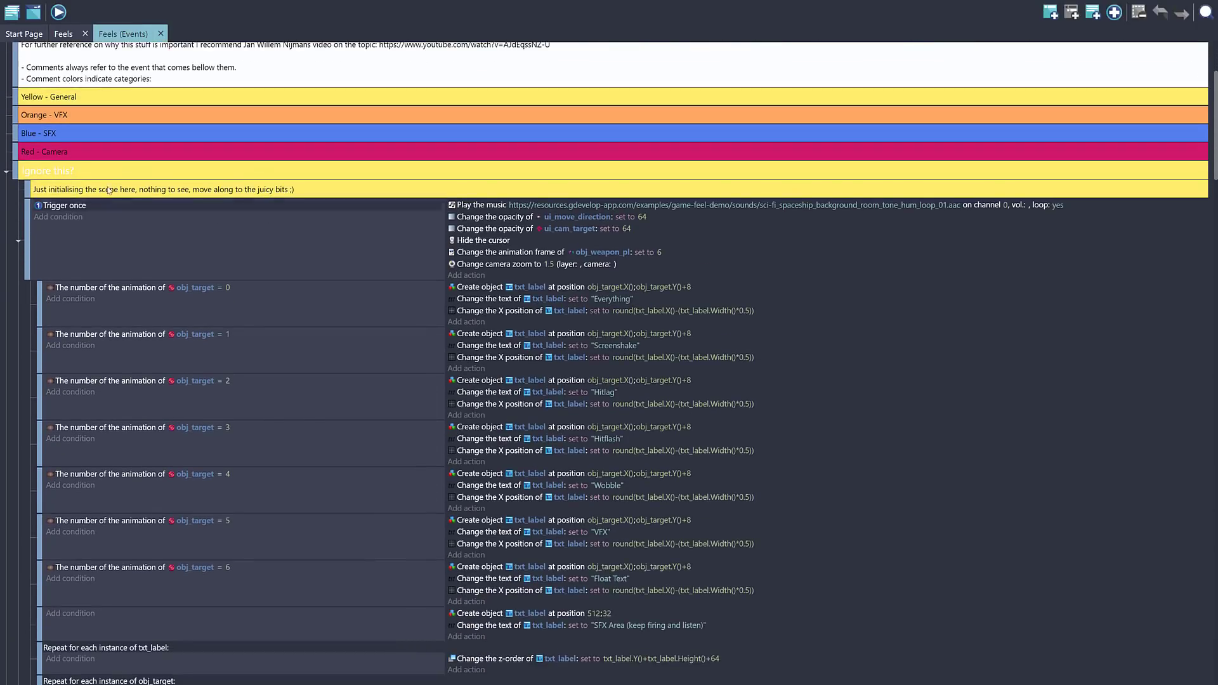
left_click(6, 173)
left_click(6, 173)
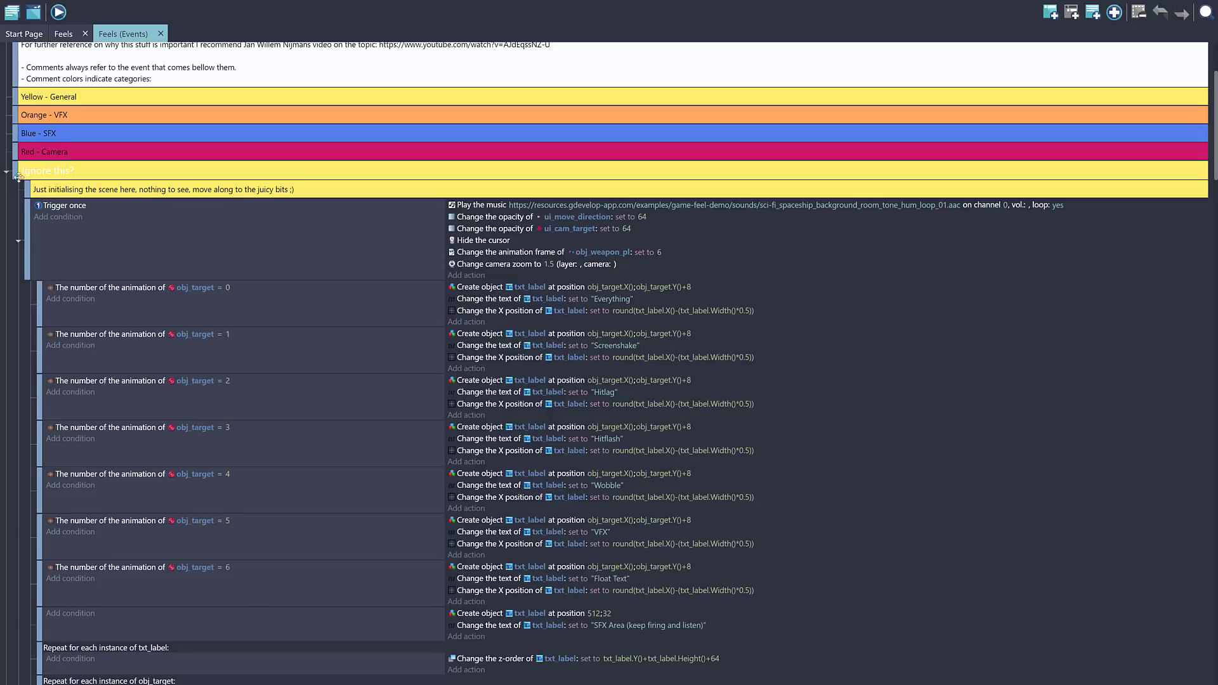
left_click(20, 244)
left_click(19, 244)
Open the ui_move_direction opacity action for inspection and close it without changes.
left_click(479, 206)
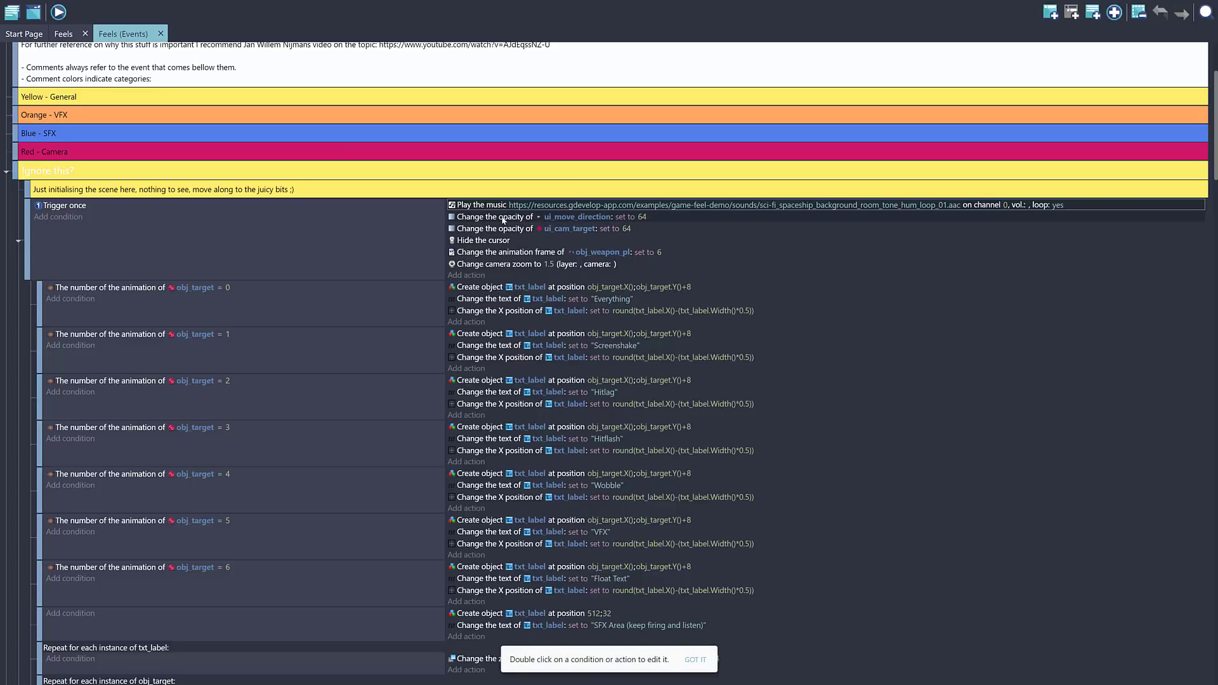
left_click(503, 218)
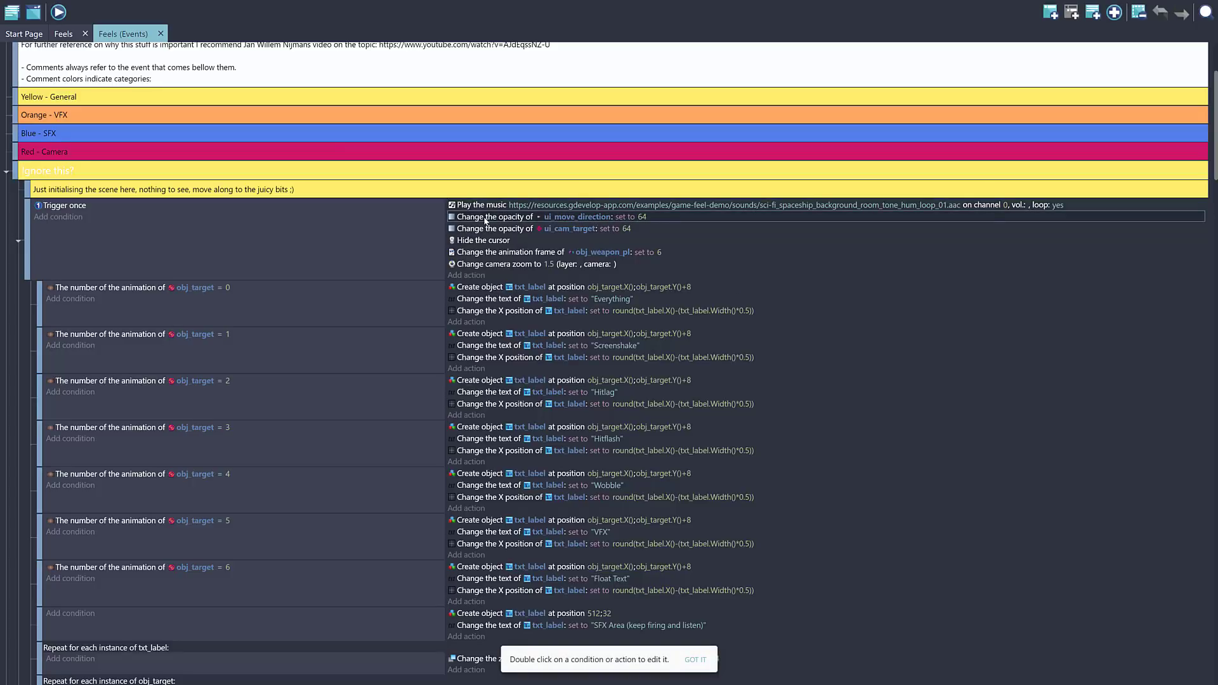
double_click(484, 218)
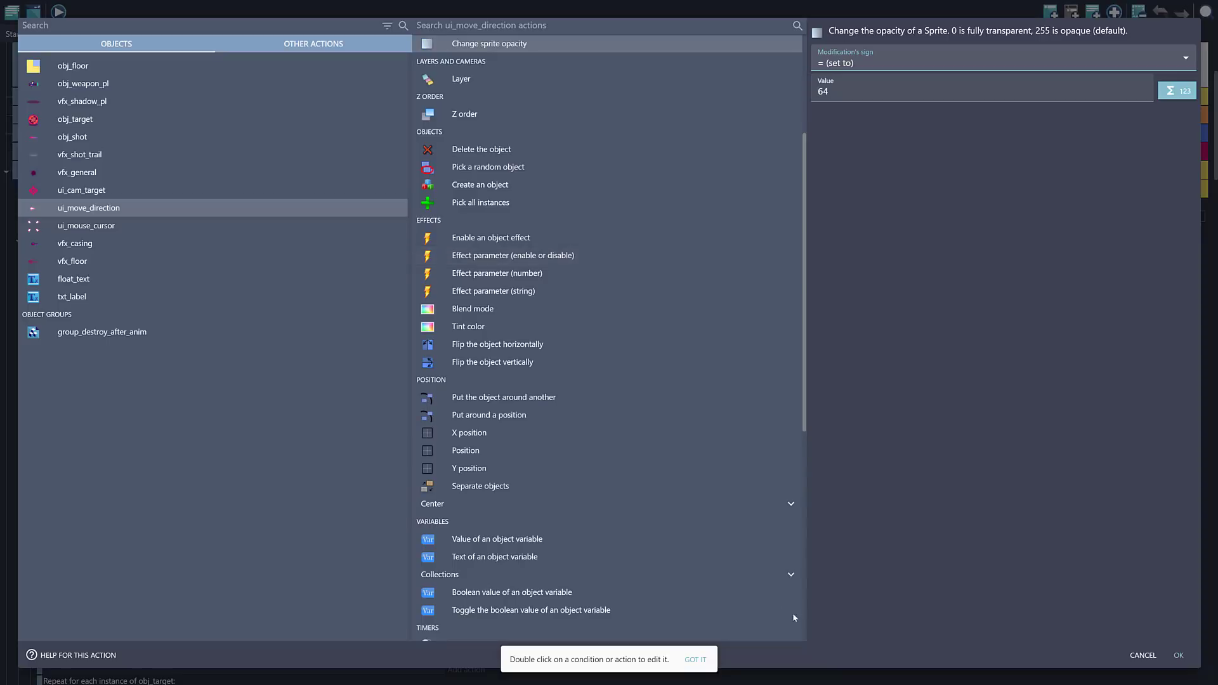
left_click(1143, 656)
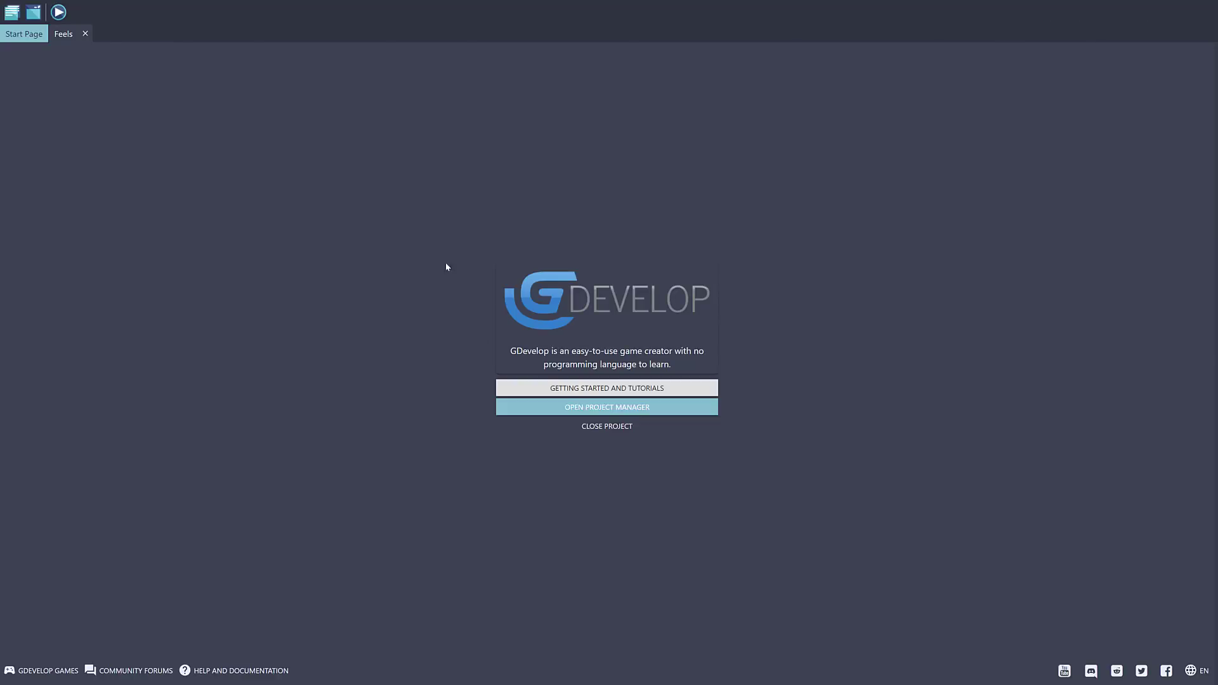
Launch the Game Feel Demo from the Starters list in the tutorials dialog.
left_click(606, 388)
scroll(448, 416, "down", 9)
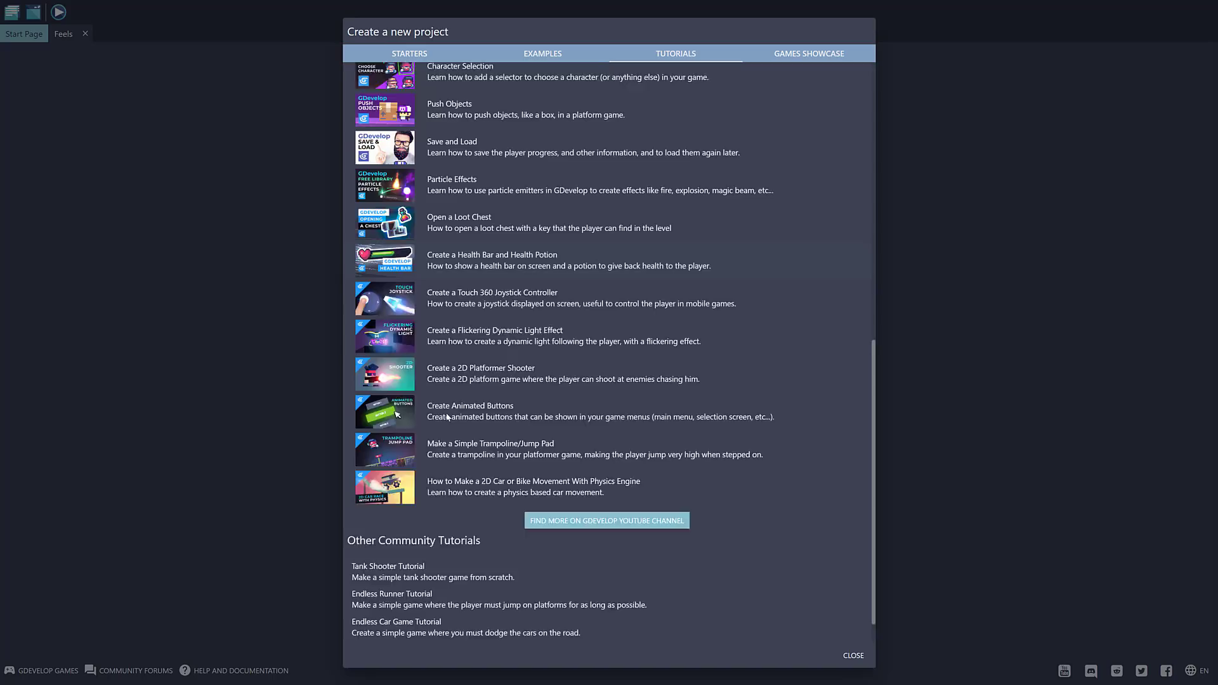
scroll(448, 417, "up", 10)
left_click(409, 53)
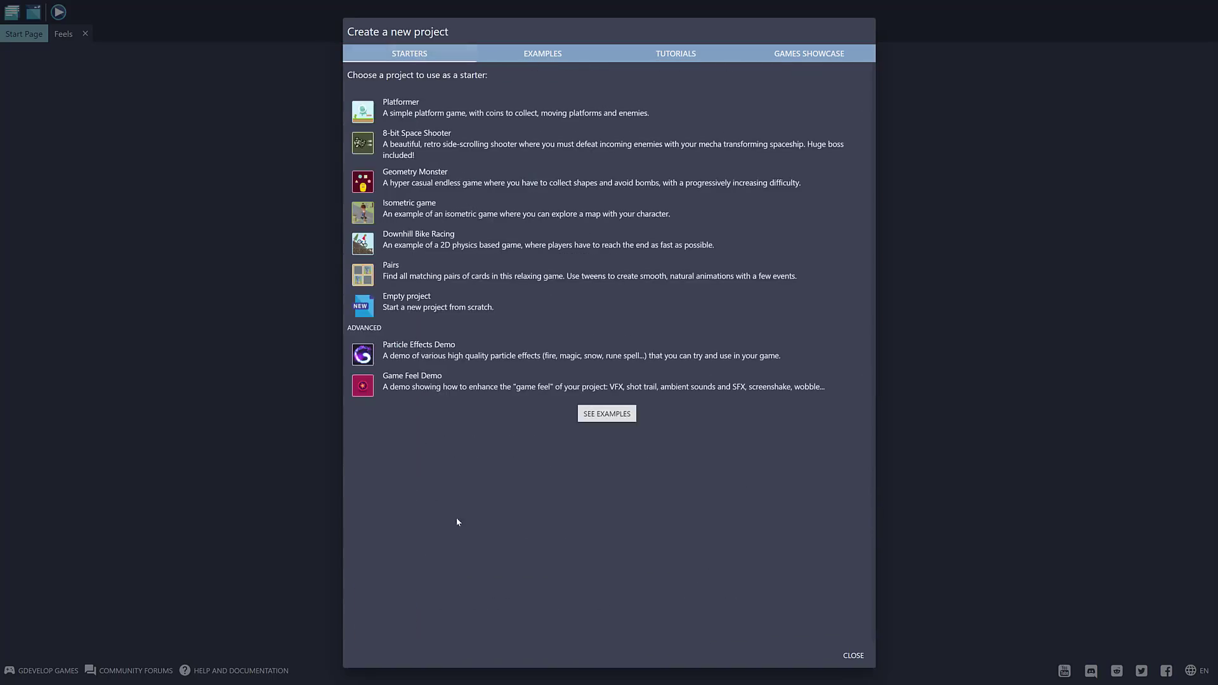
left_click(363, 386)
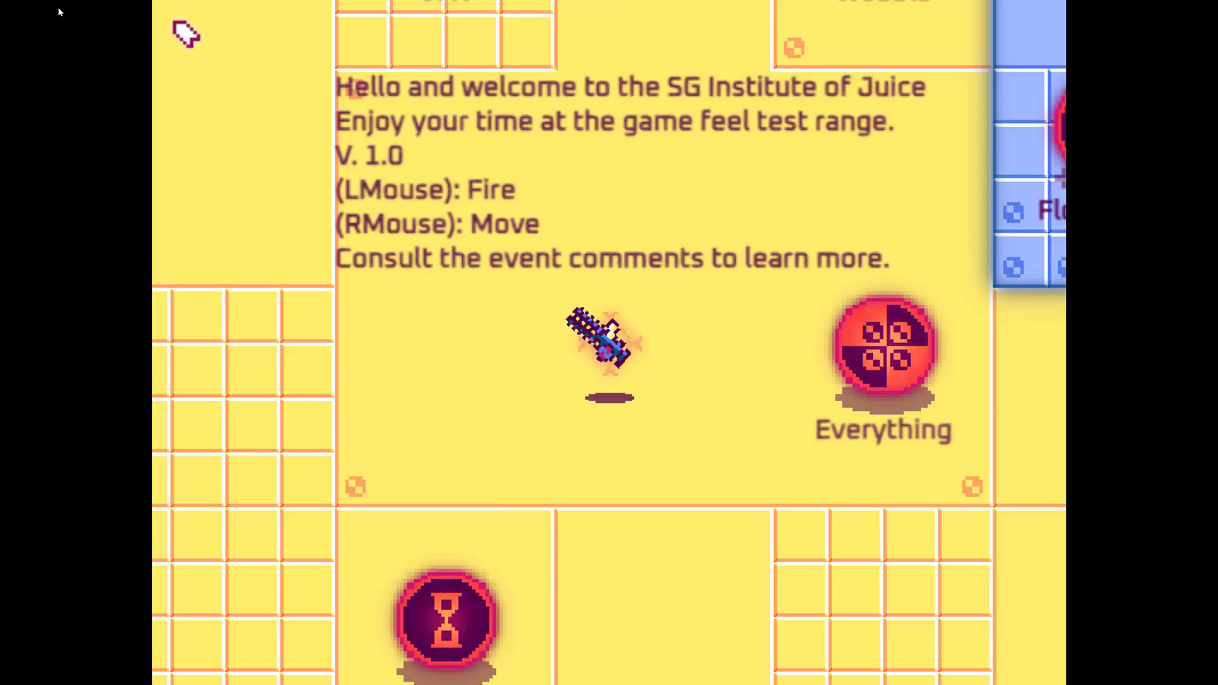
Move toward Wobble and shoot the Float Text, VFX and Hitflash targets.
right_click_drag(890, 253, 563, 258)
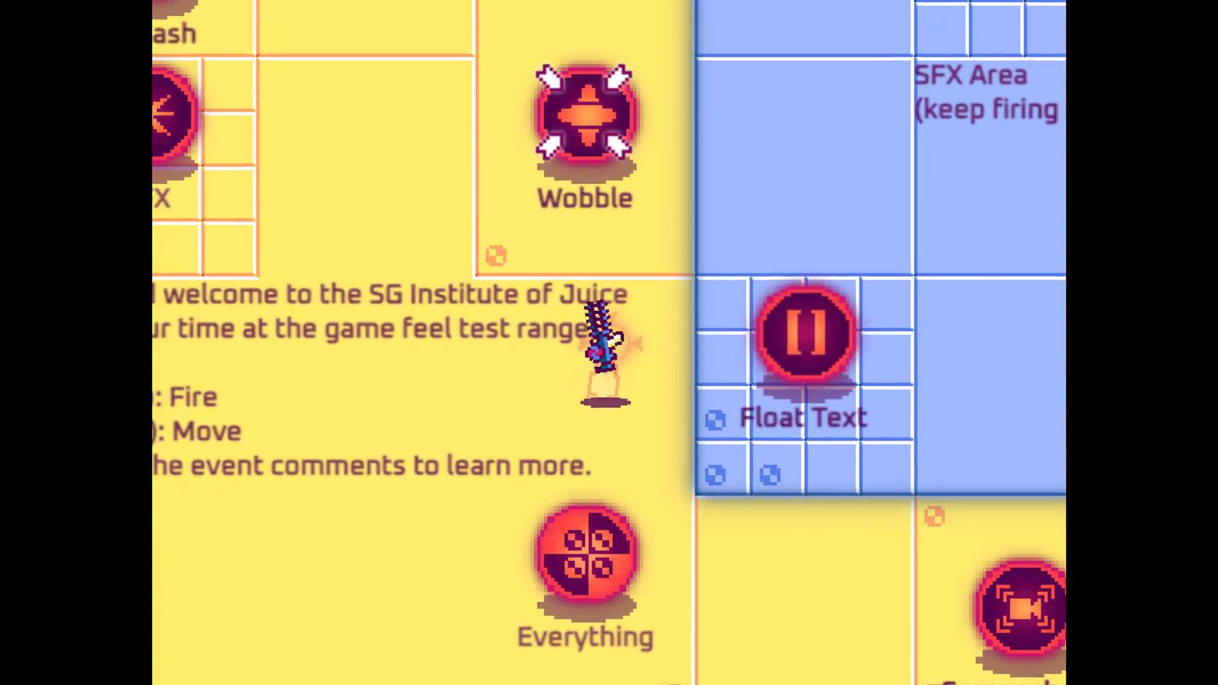
left_click_drag(584, 81, 207, 281)
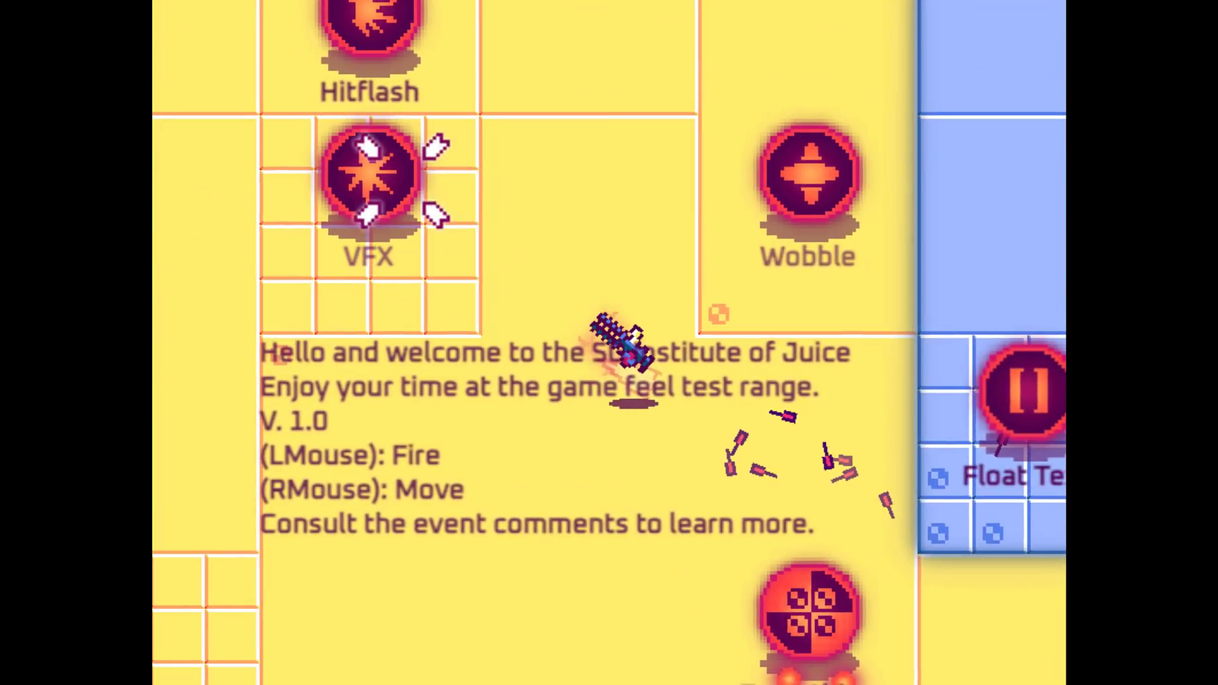
left_click_drag(394, 177, 527, 78)
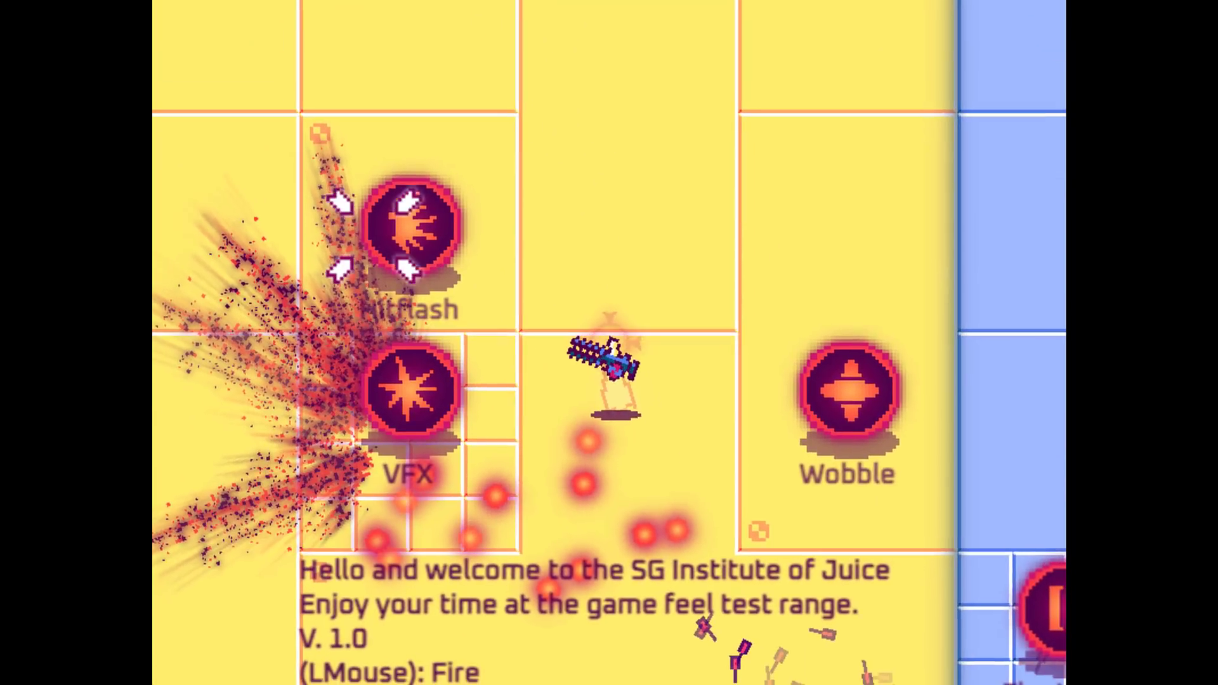
left_click(395, 219)
left_click_drag(394, 220, 395, 191)
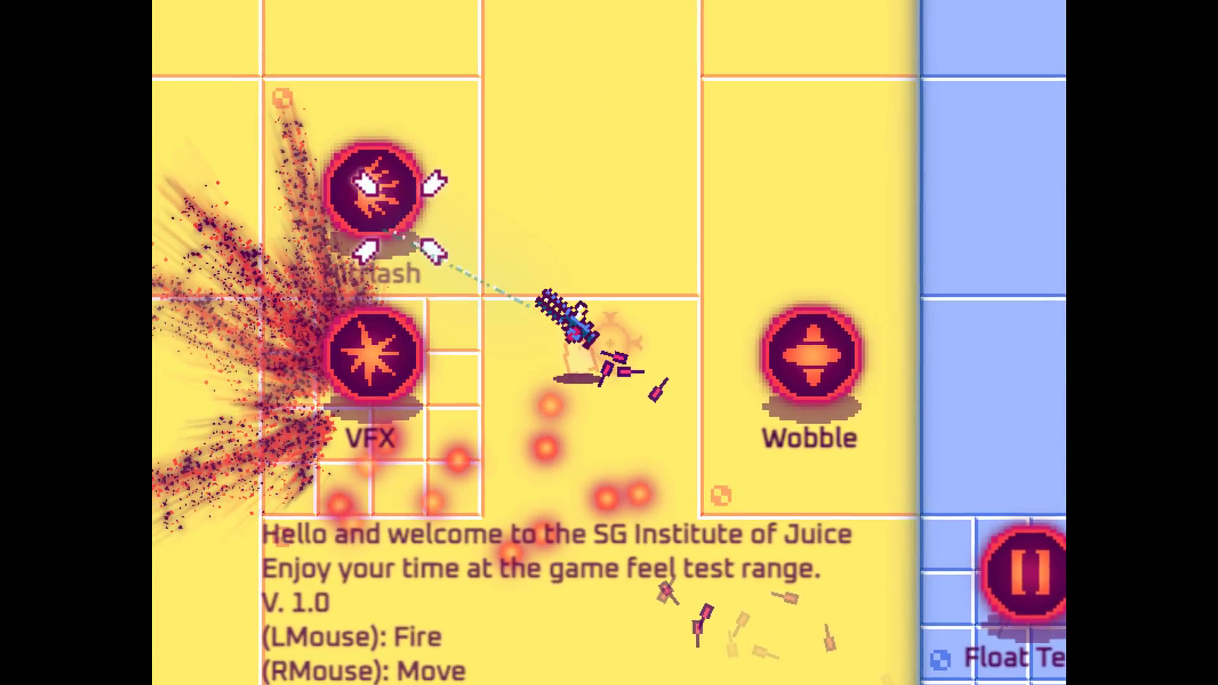
Shoot Hitlag and Screenshake, walk up into the SFX Area, then exit fullscreen.
right_click_drag(543, 431, 543, 505)
left_click_drag(450, 482, 449, 505)
left_click_drag(609, 336, 606, 343)
right_click_drag(606, 343, 609, 343)
left_click_drag(609, 337, 882, 159)
key("d")
key("w")
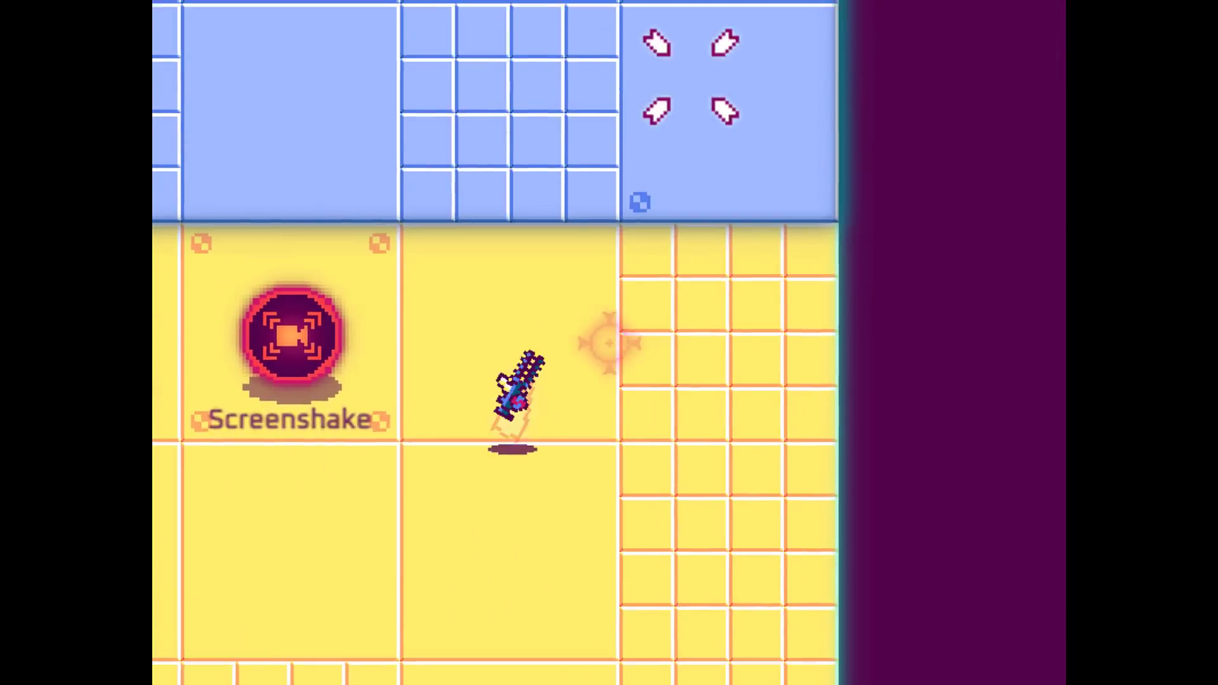
key("w")
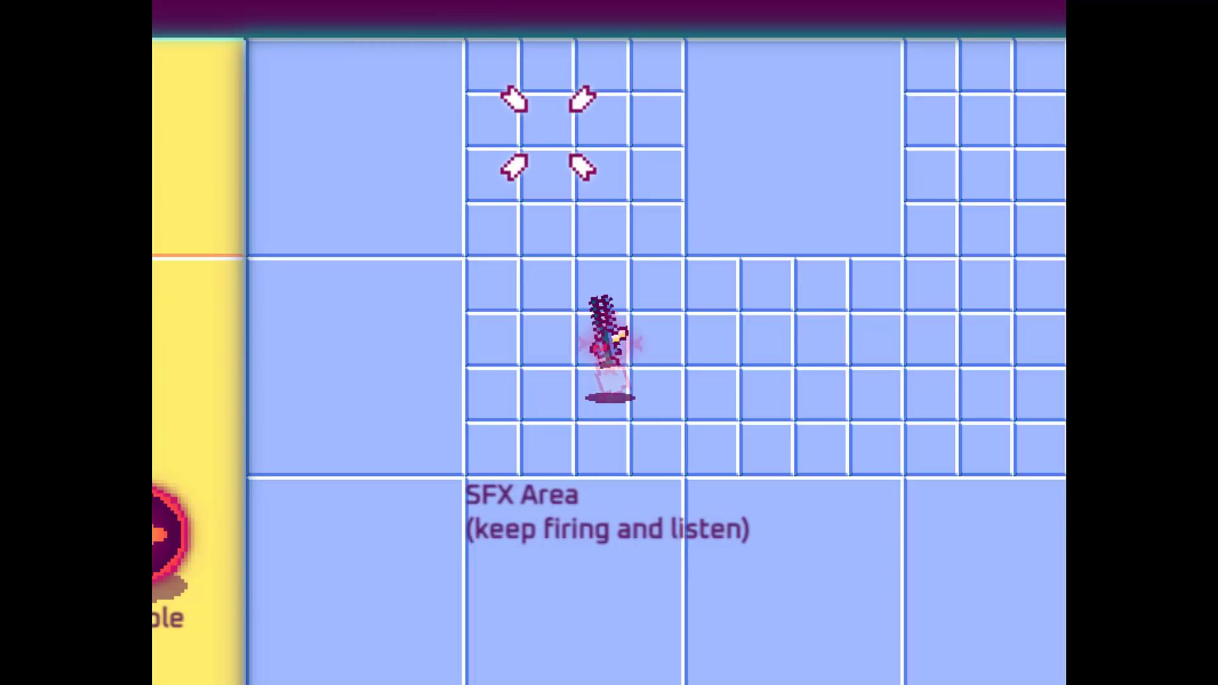
key("Escape")
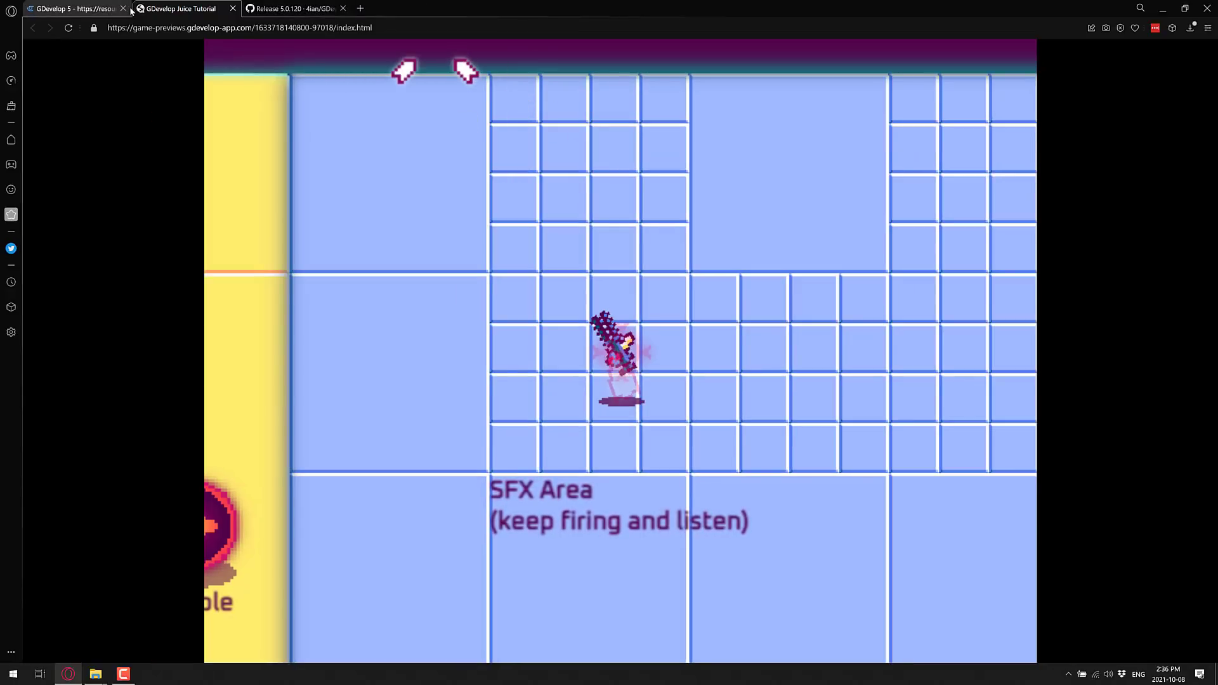
Fire a last shot, then close the game preview tab to return to the editor.
left_click(193, 100)
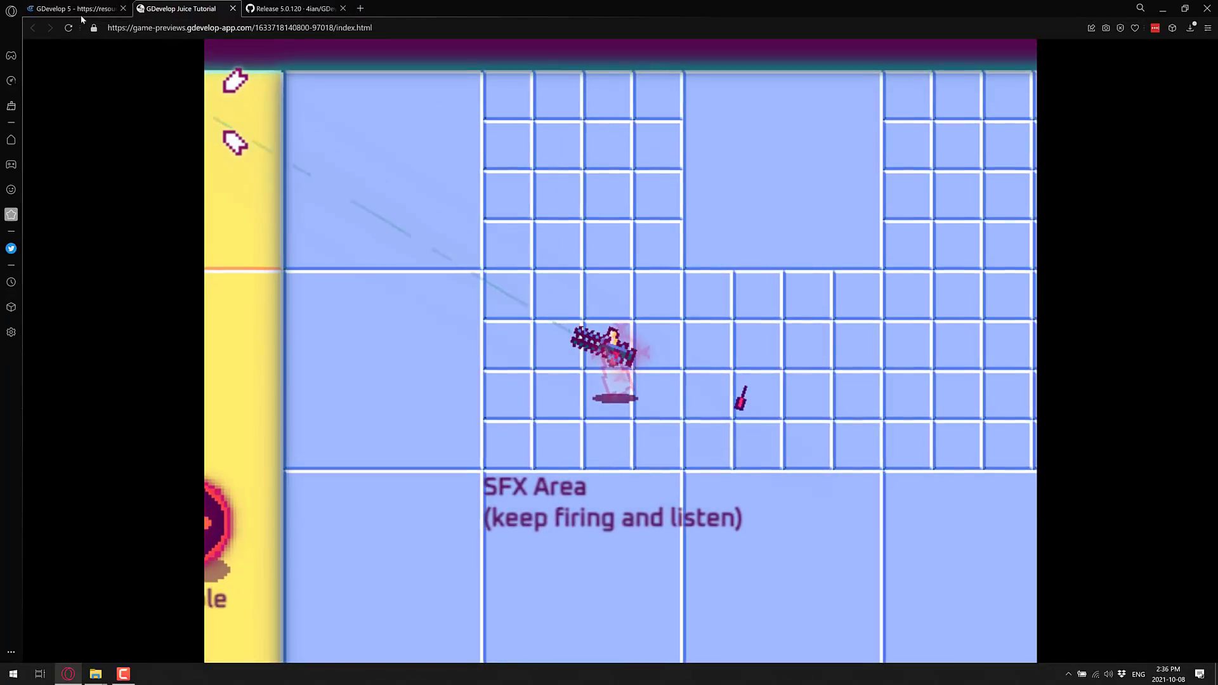
left_click(75, 8)
left_click(203, 9)
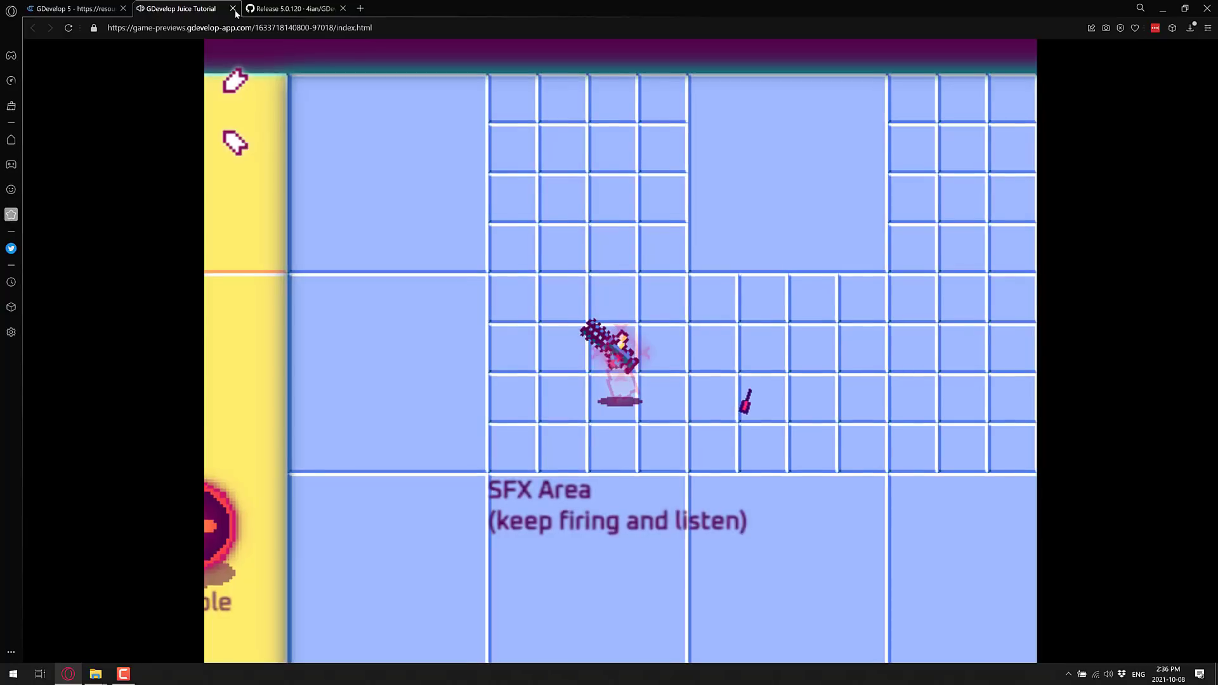
left_click(233, 8)
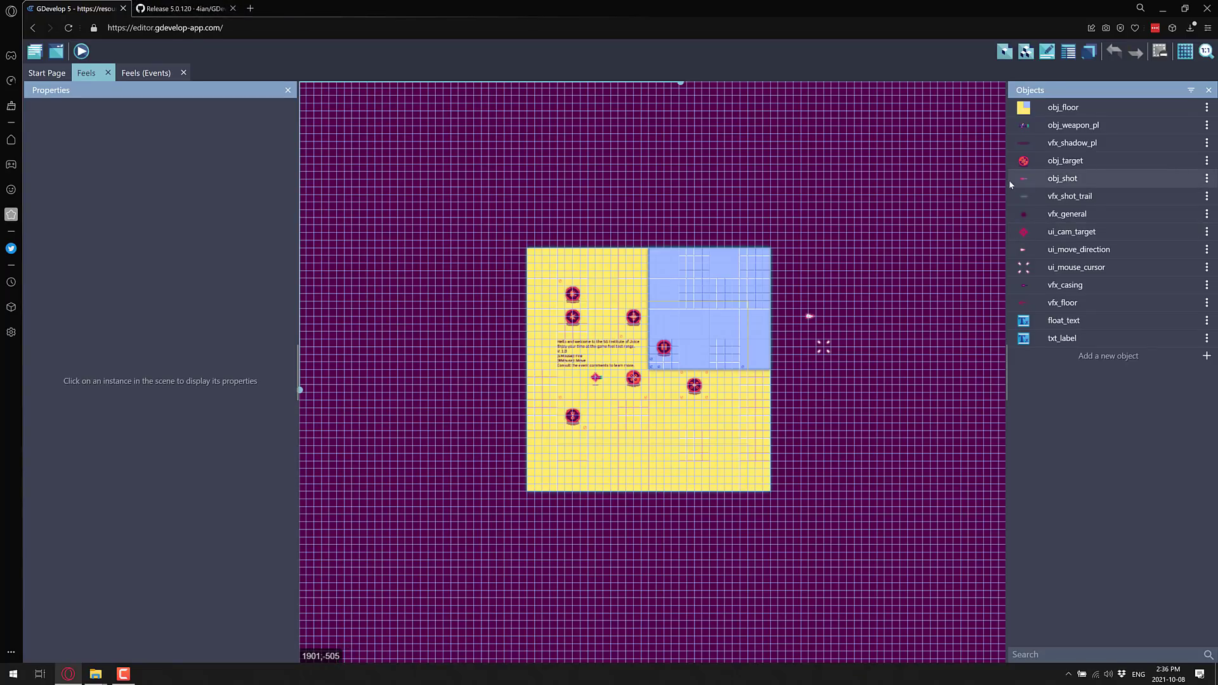
Open Add a new object, scroll the Asset Store grid, then switch to New Object From Scratch.
left_click(1133, 358)
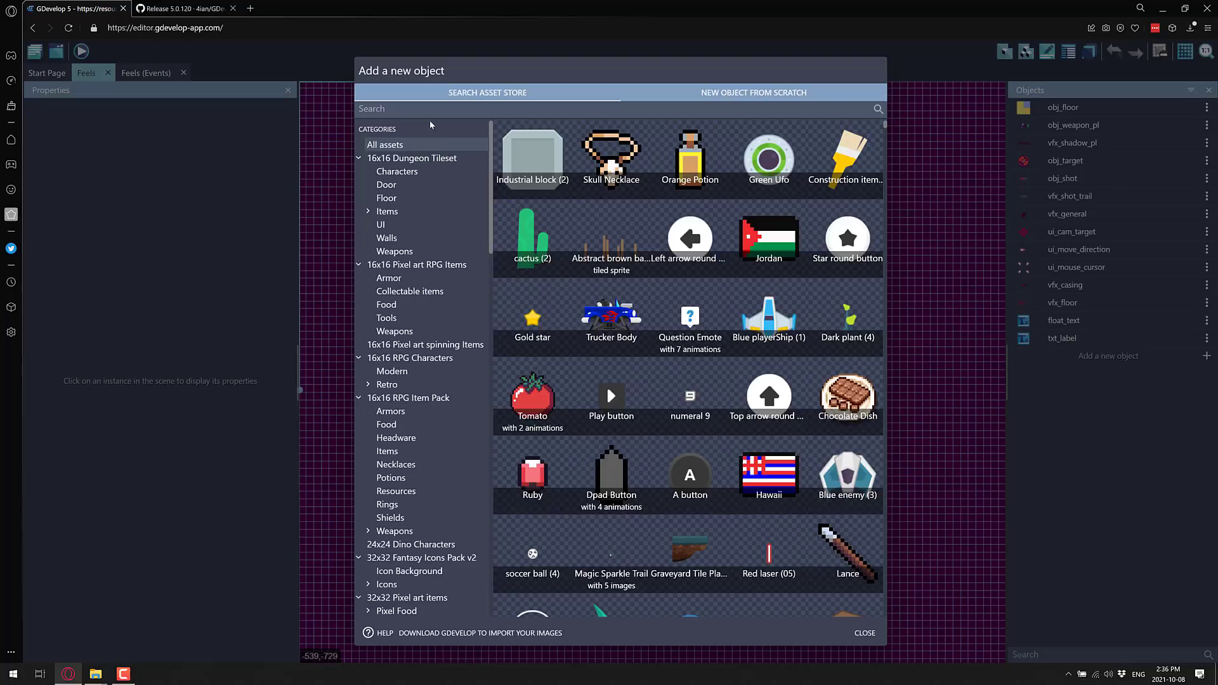
scroll(698, 313, "down", 10)
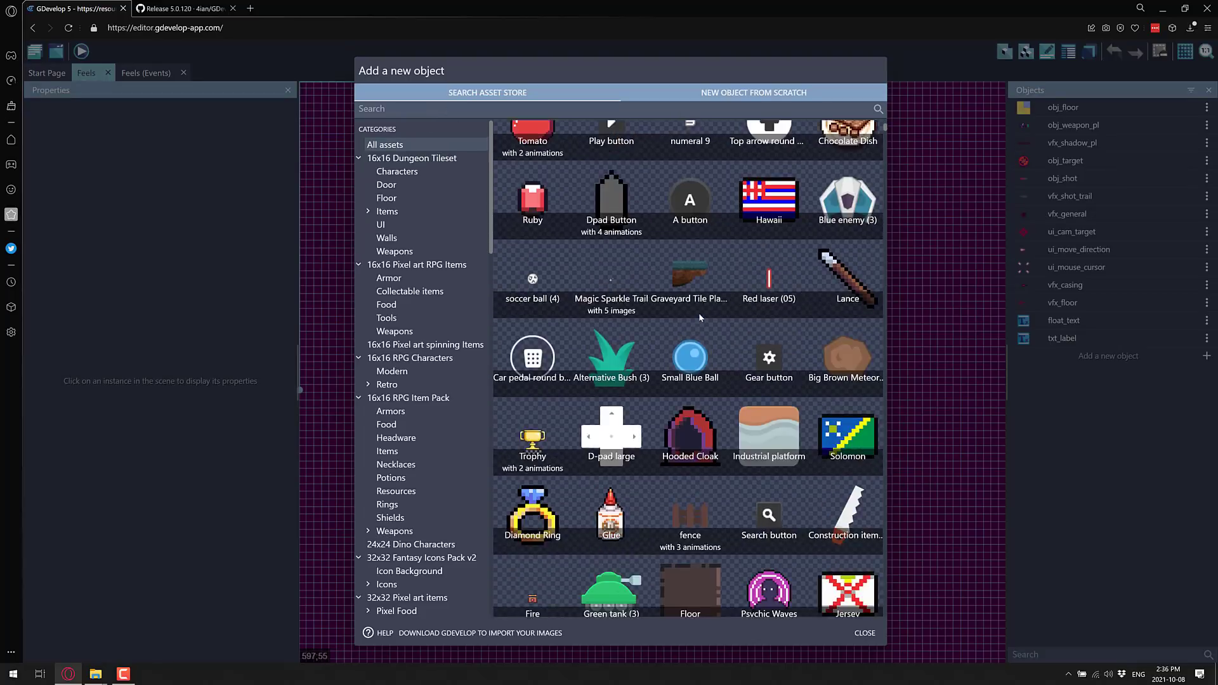
scroll(700, 312, "down", 10)
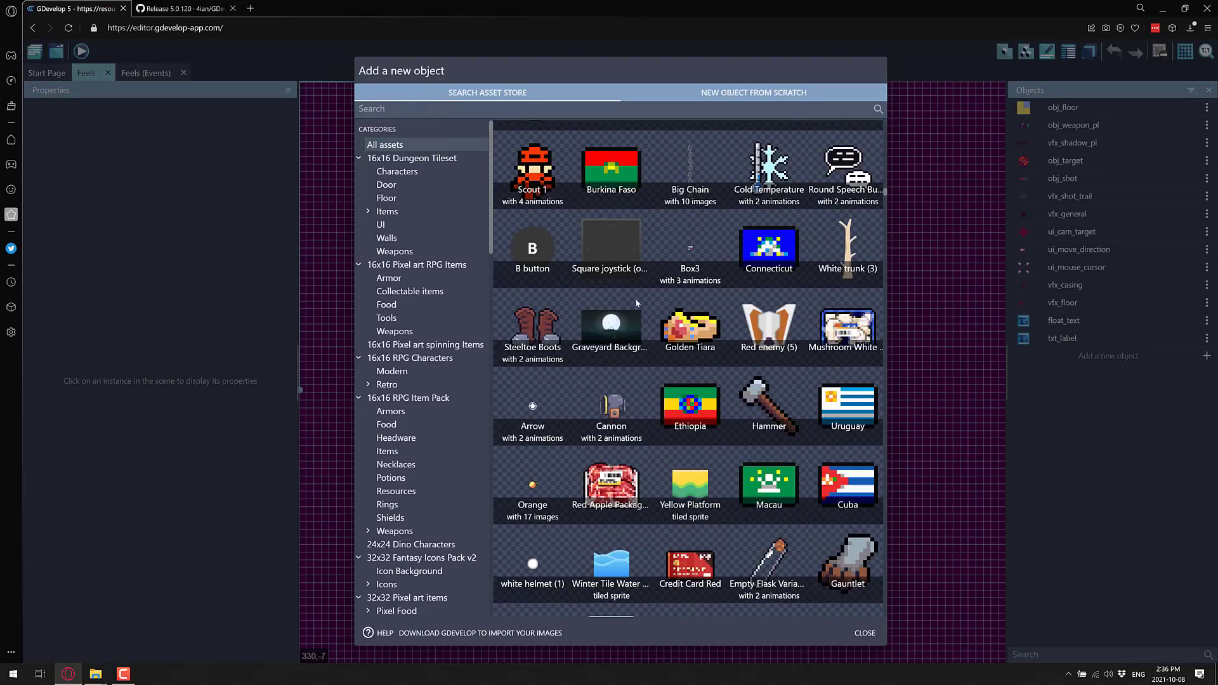
left_click(773, 96)
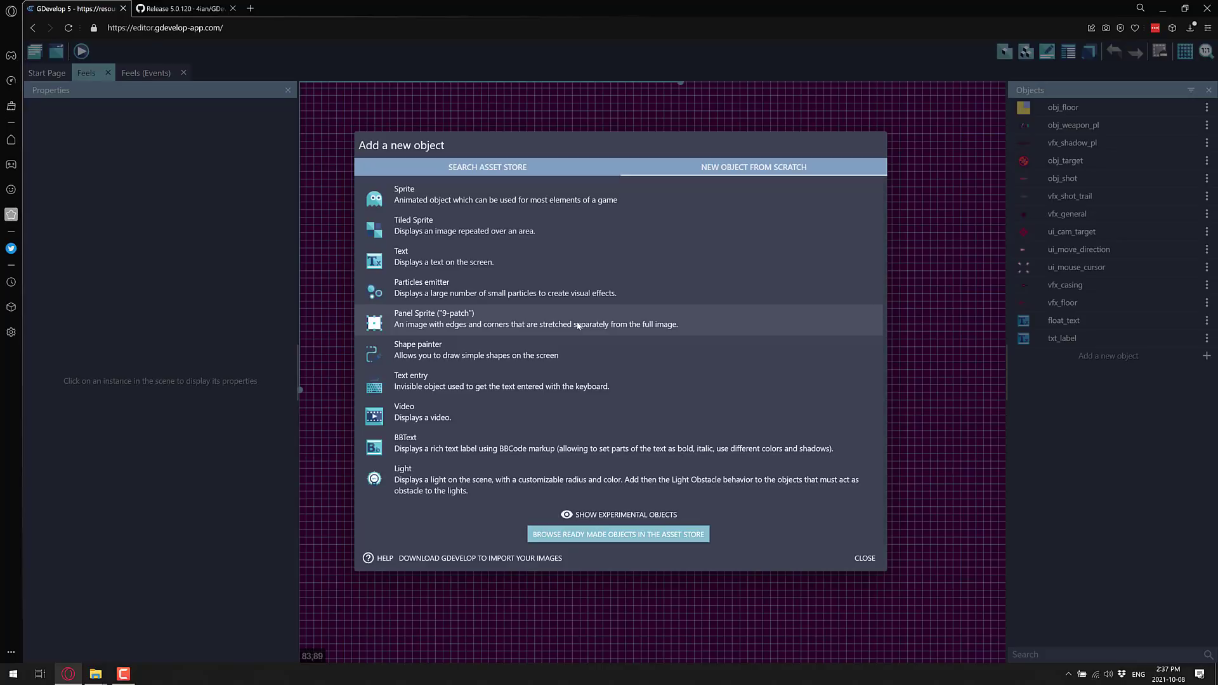
Create Sprite object NewObject with an empty Animation #0, adding no image or Piskel drawing.
left_click(420, 196)
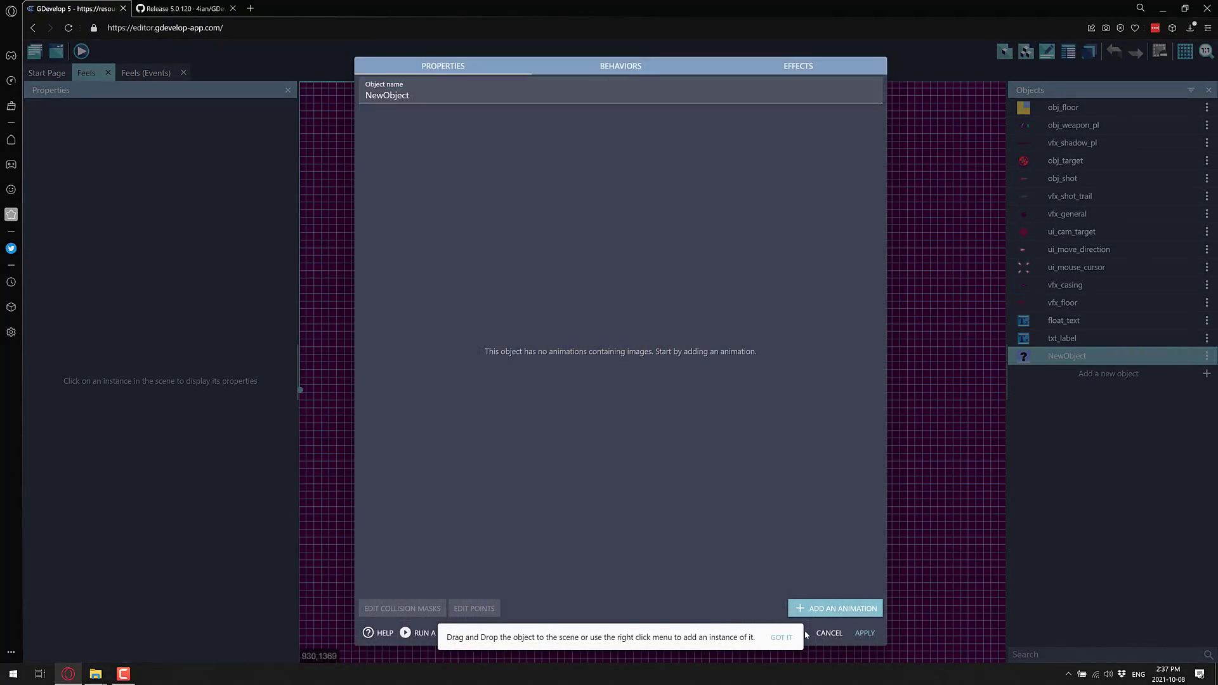
left_click(813, 609)
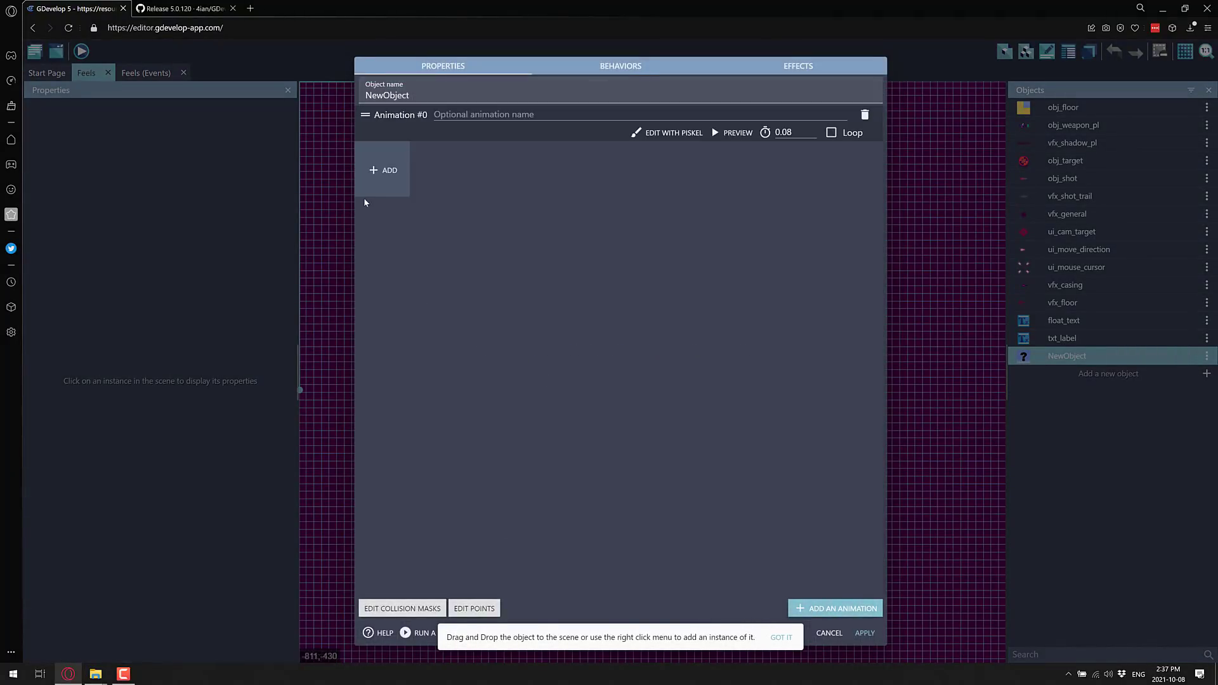
left_click(677, 134)
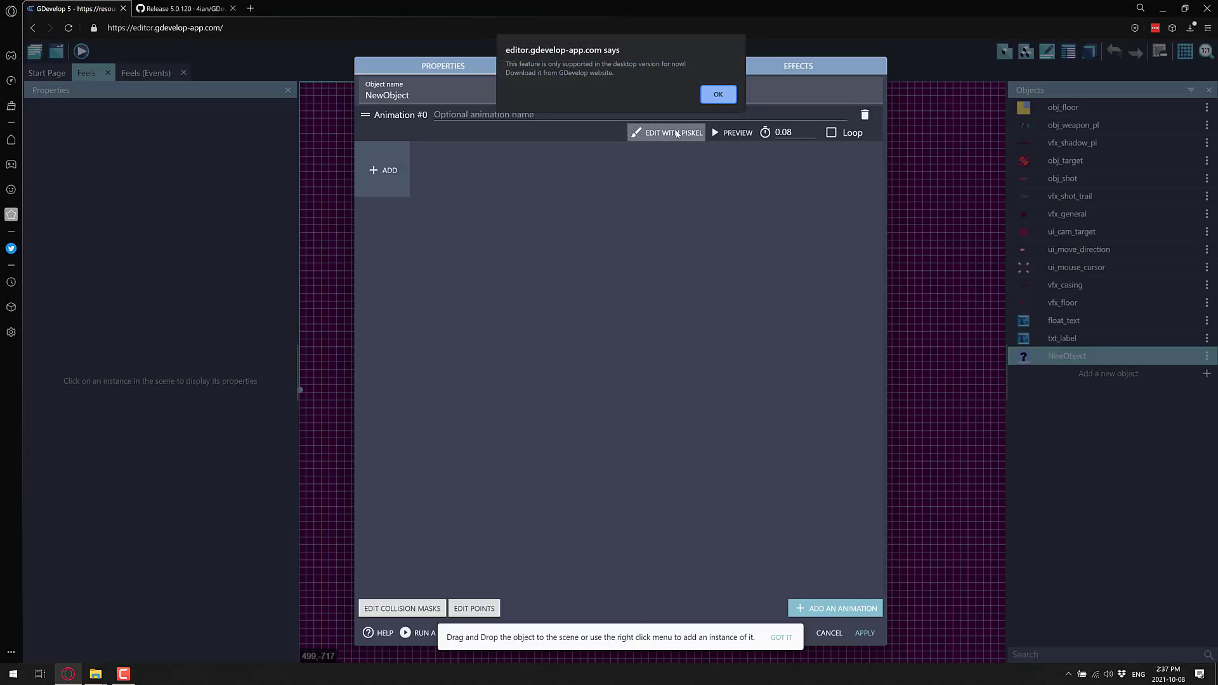
left_click(719, 95)
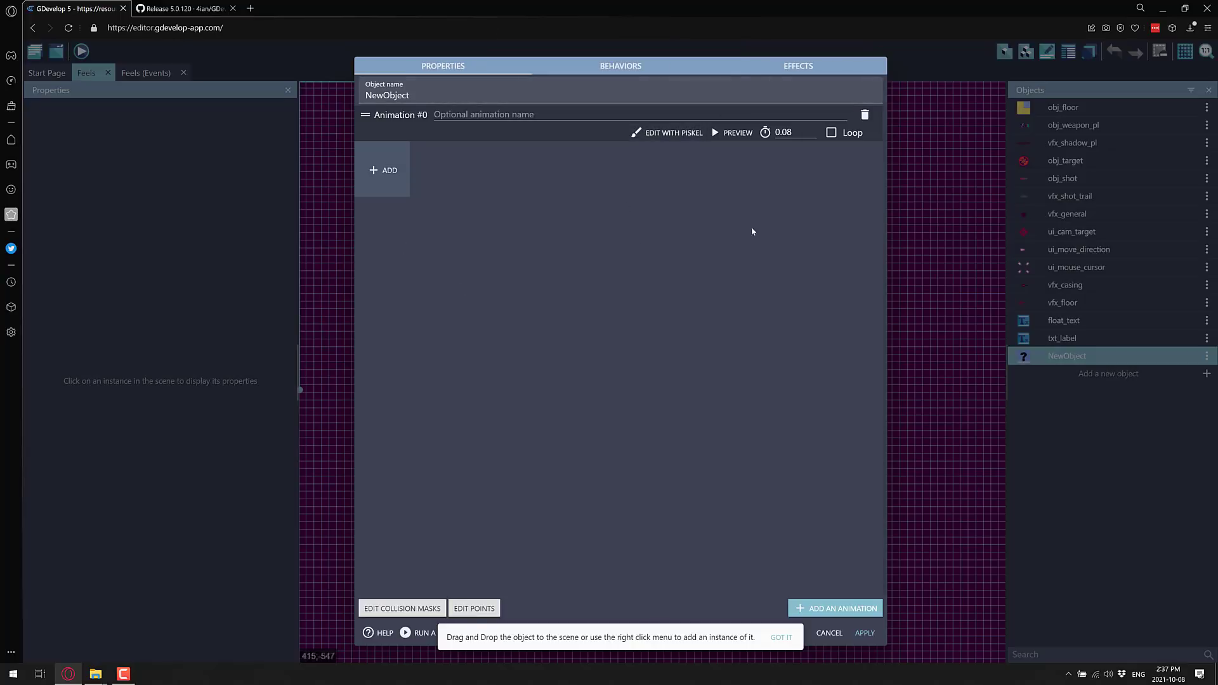
left_click(383, 170)
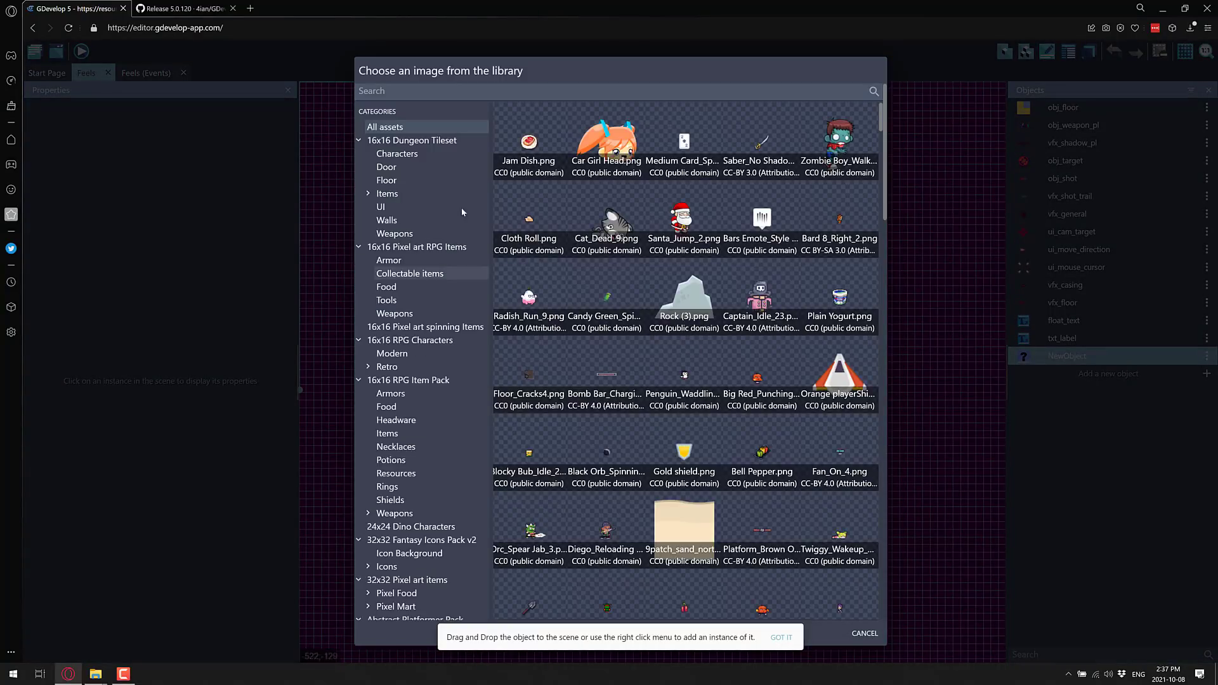
left_click(864, 633)
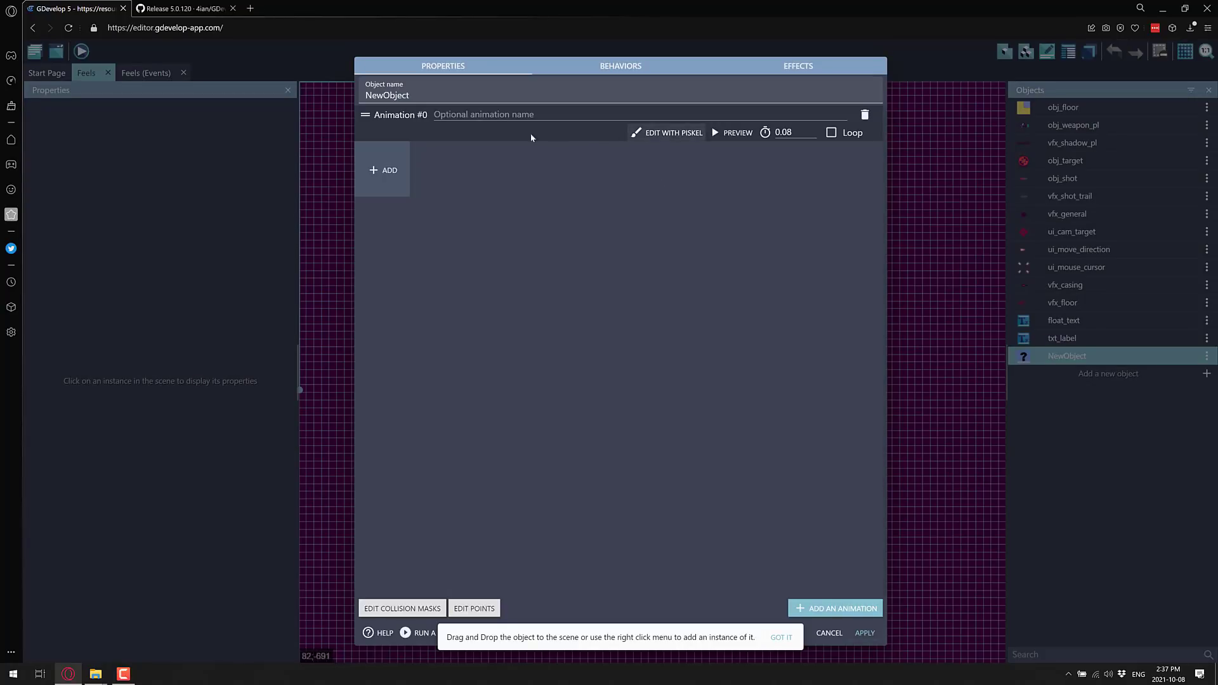
Browse NewObject's Behaviors and Effects tabs, opening the effect and behavior lists without adding any.
left_click(621, 66)
left_click(786, 67)
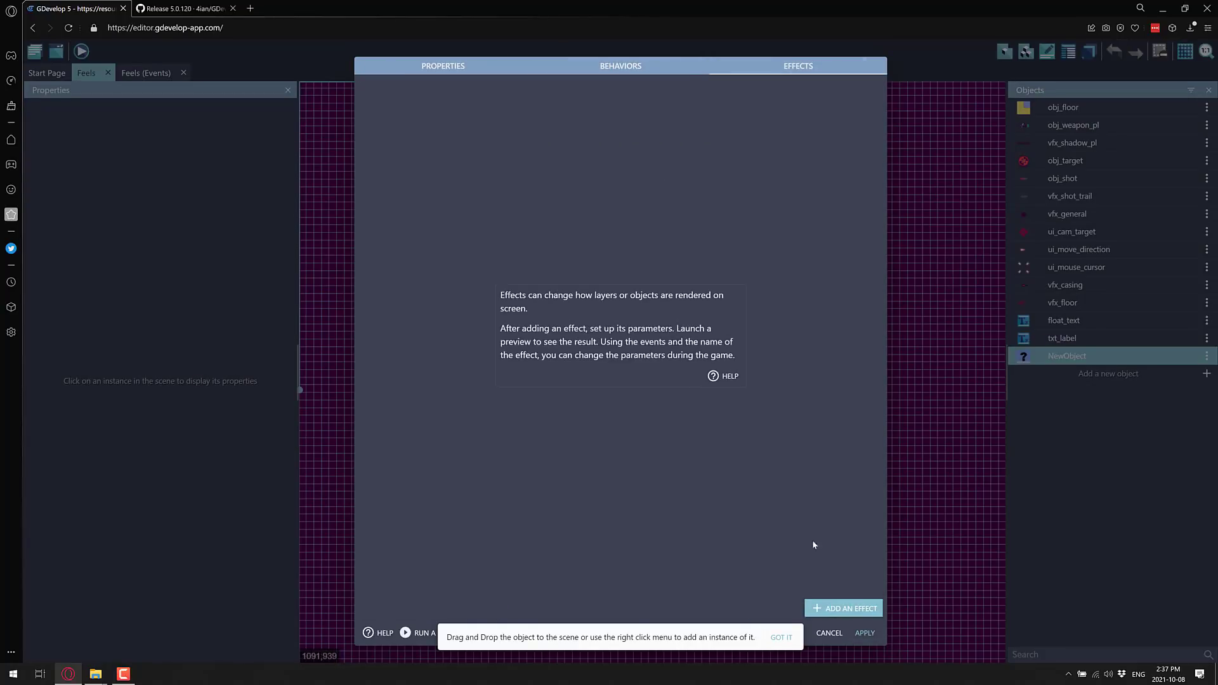
left_click(844, 609)
left_click(638, 64)
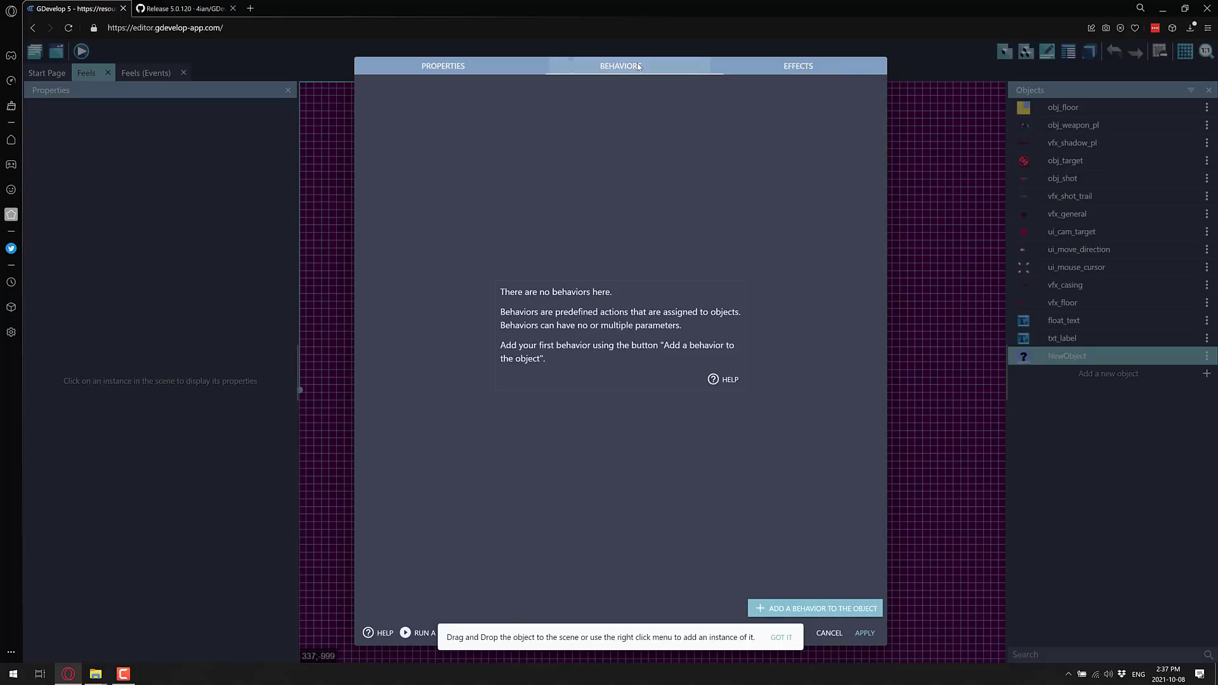
left_click(816, 607)
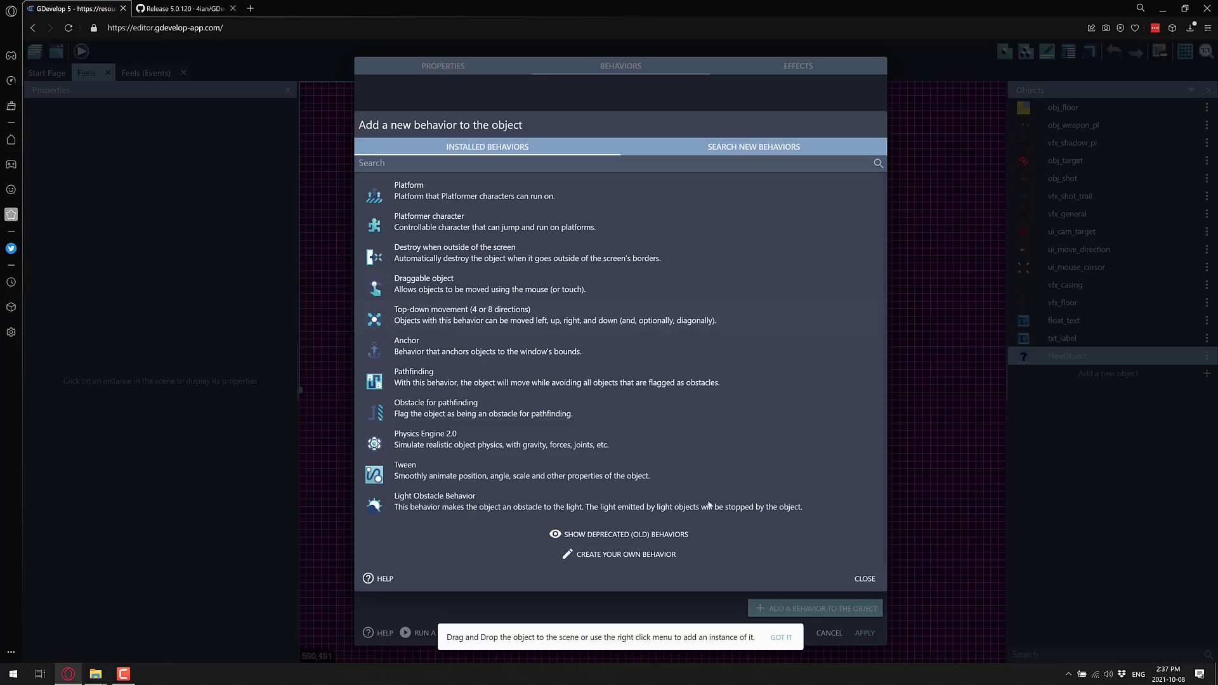
left_click(863, 579)
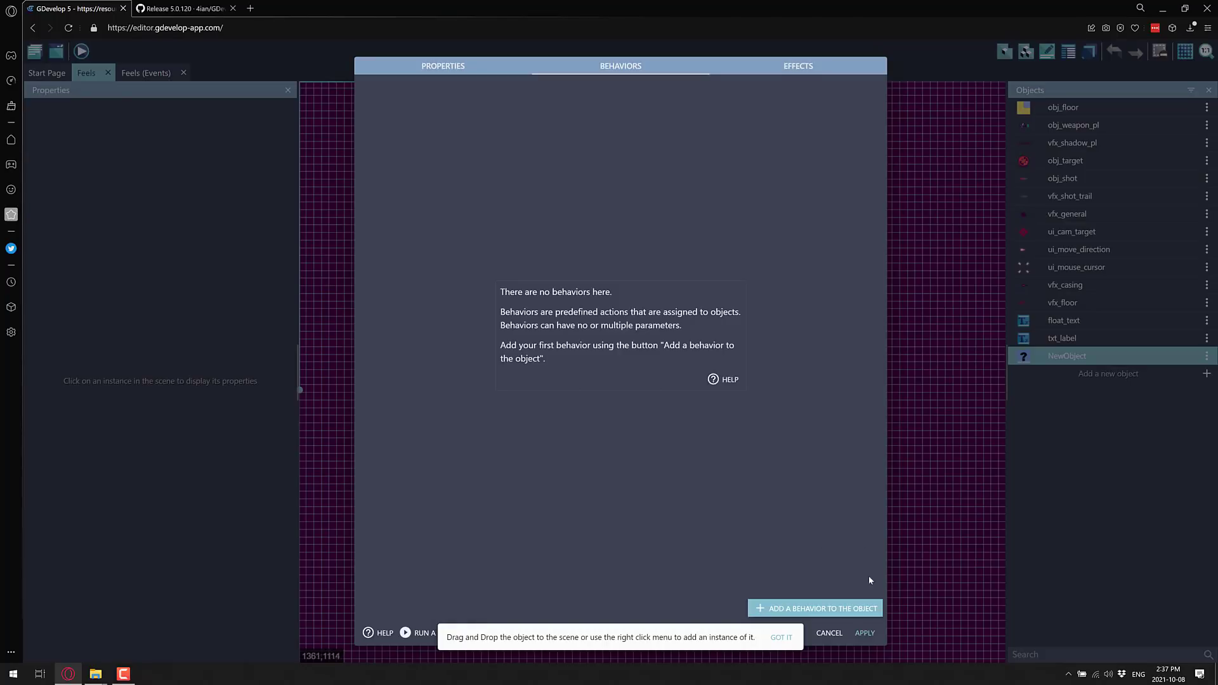
Close NewObject's editor, select ui_cam_target, and switch to the GitHub 5.0.120 release notes.
left_click(843, 632)
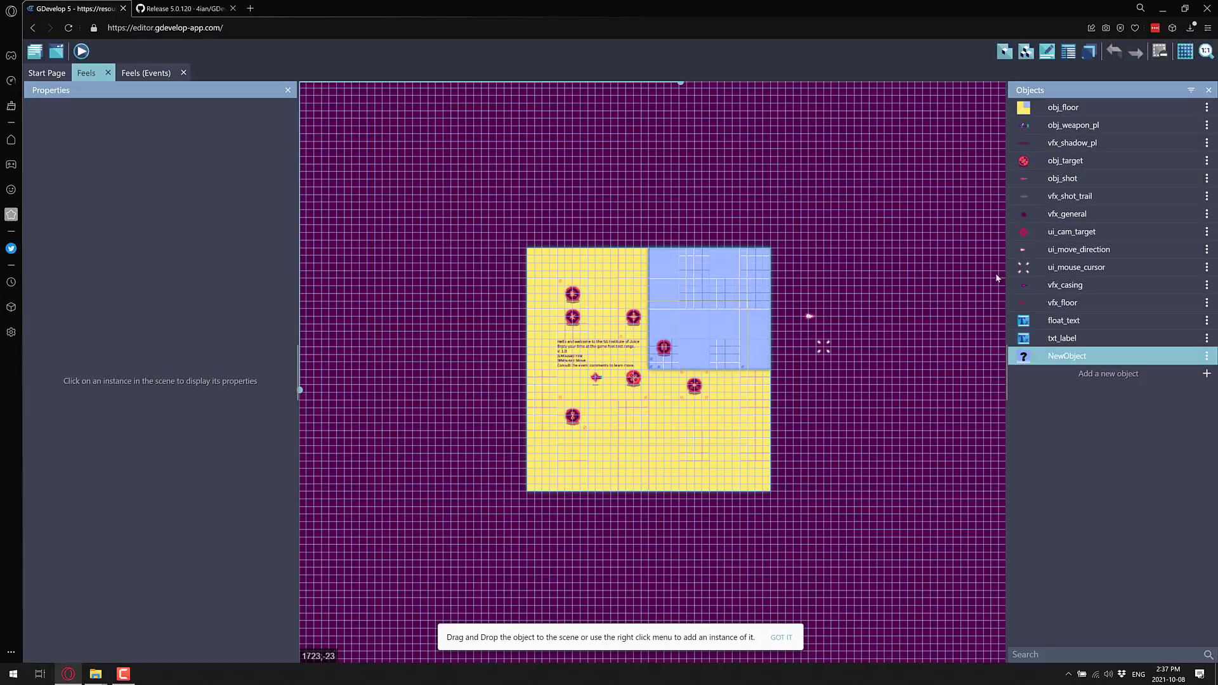
left_click(1061, 233)
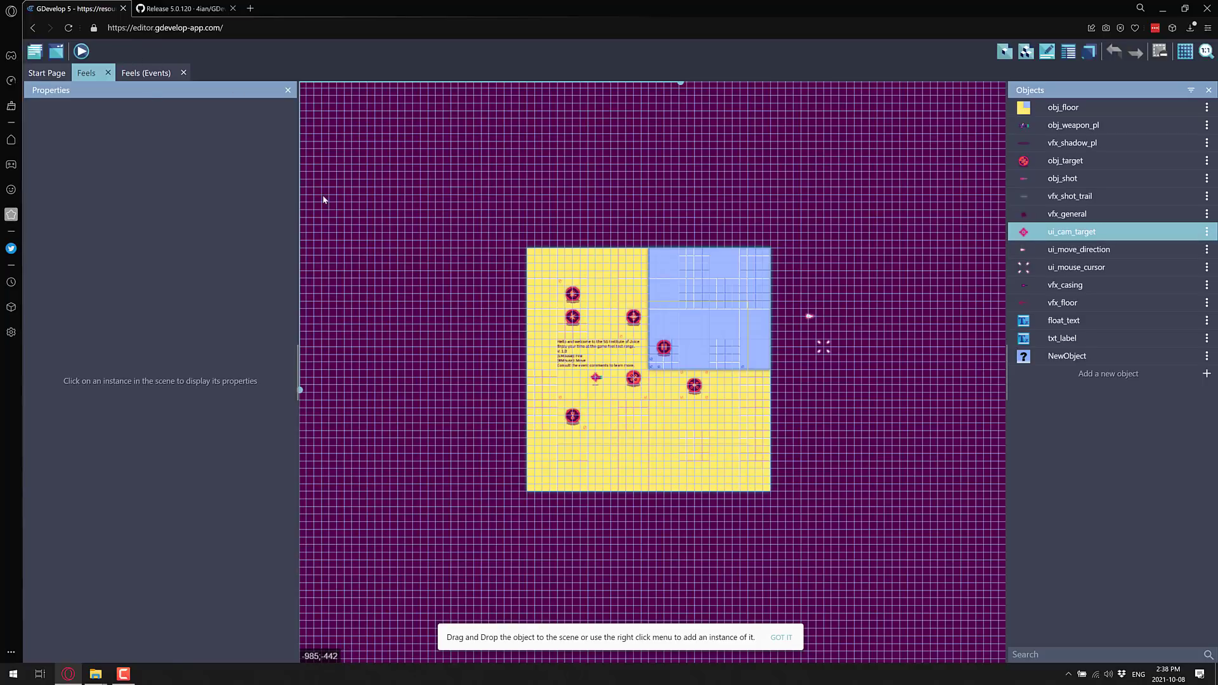
left_click(181, 9)
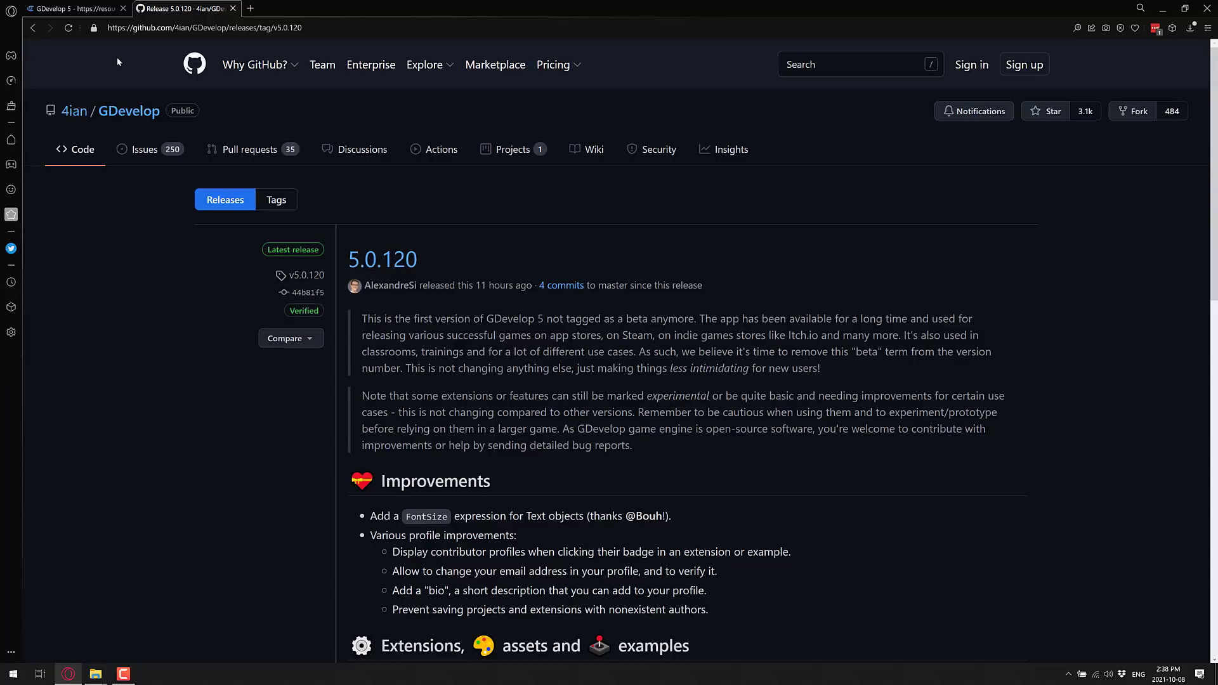
Back in the Feels scene, view the standalone-game export options and close them.
left_click(73, 8)
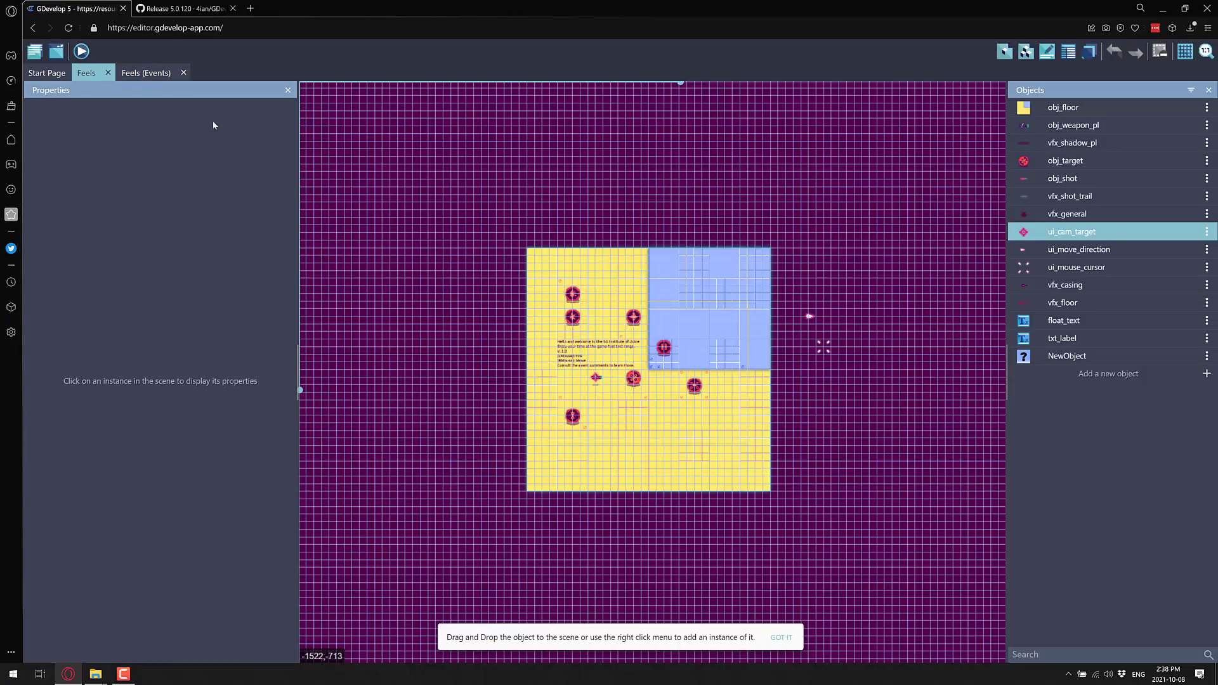
left_click(63, 55)
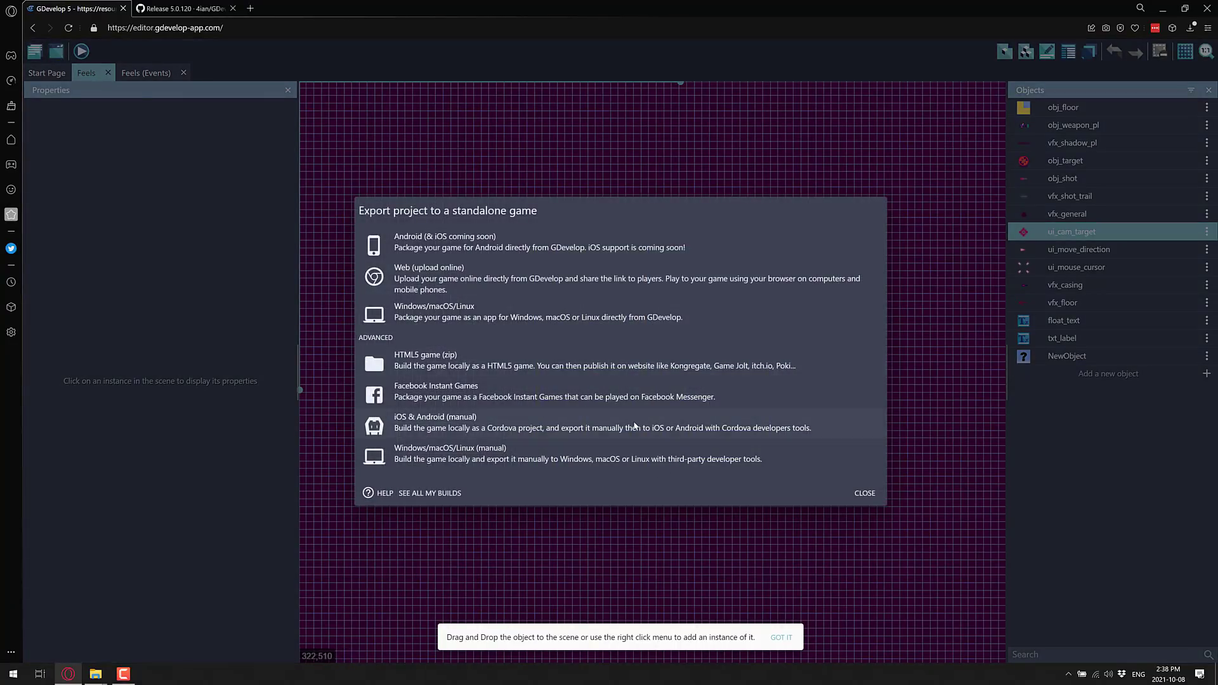
left_click(870, 494)
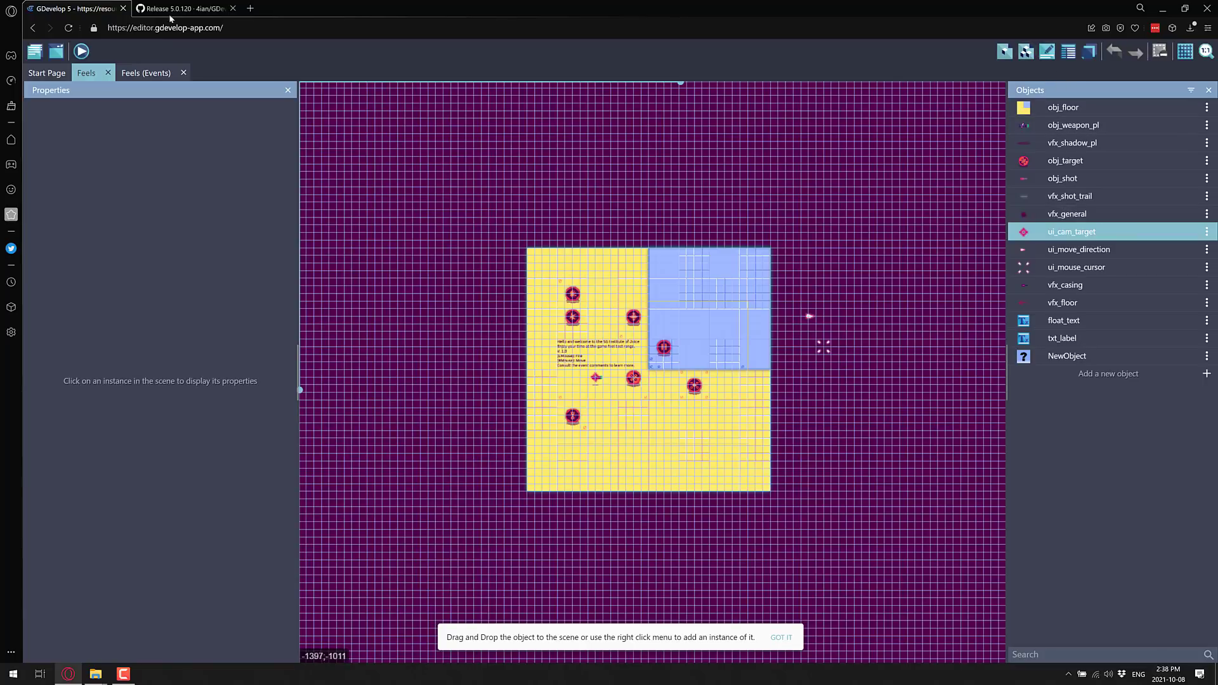
Open the isometric starter from the Start Page's Starters list, showing its Level 1 scene.
left_click(46, 72)
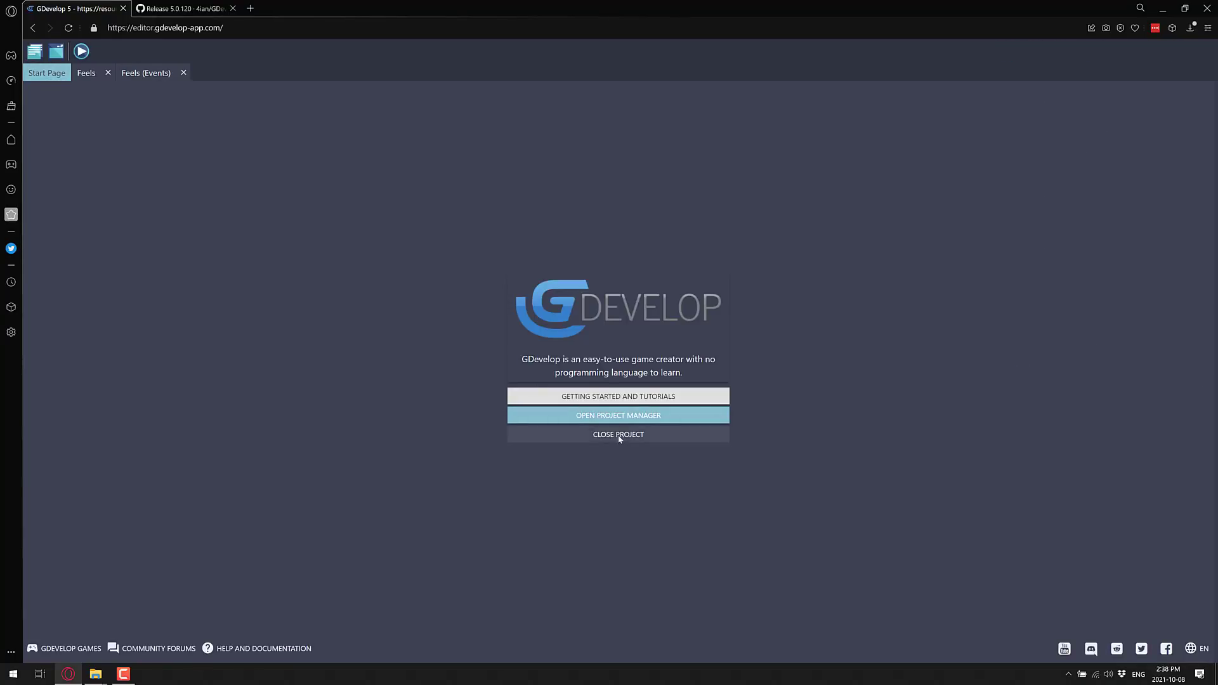
left_click(619, 396)
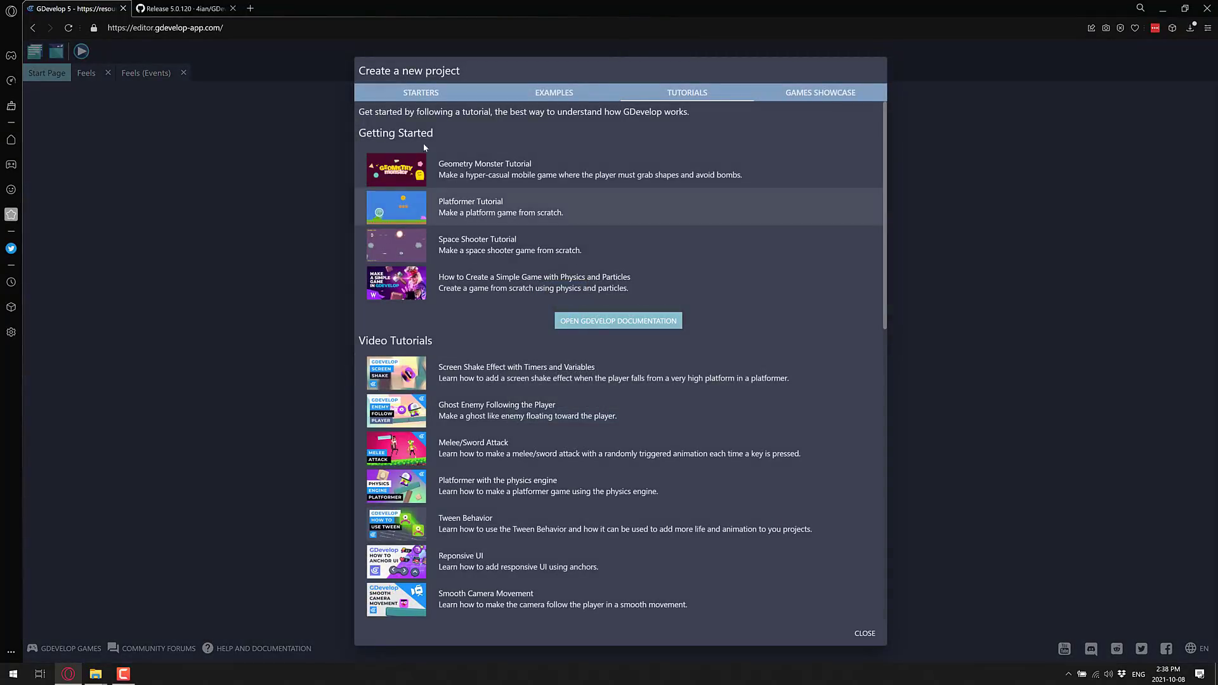
left_click(421, 92)
left_click(407, 275)
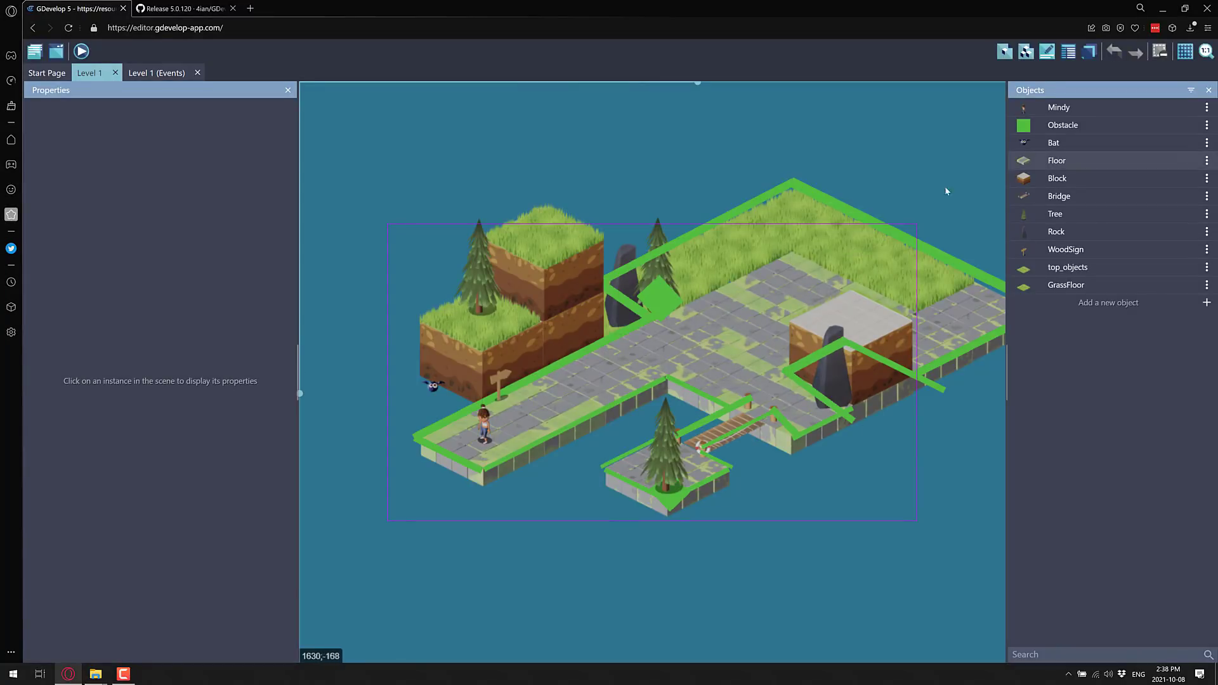
Select Mindy and inspect its TopDownMovement and YSort behaviors and effects, cancelling without changes.
left_click(485, 421)
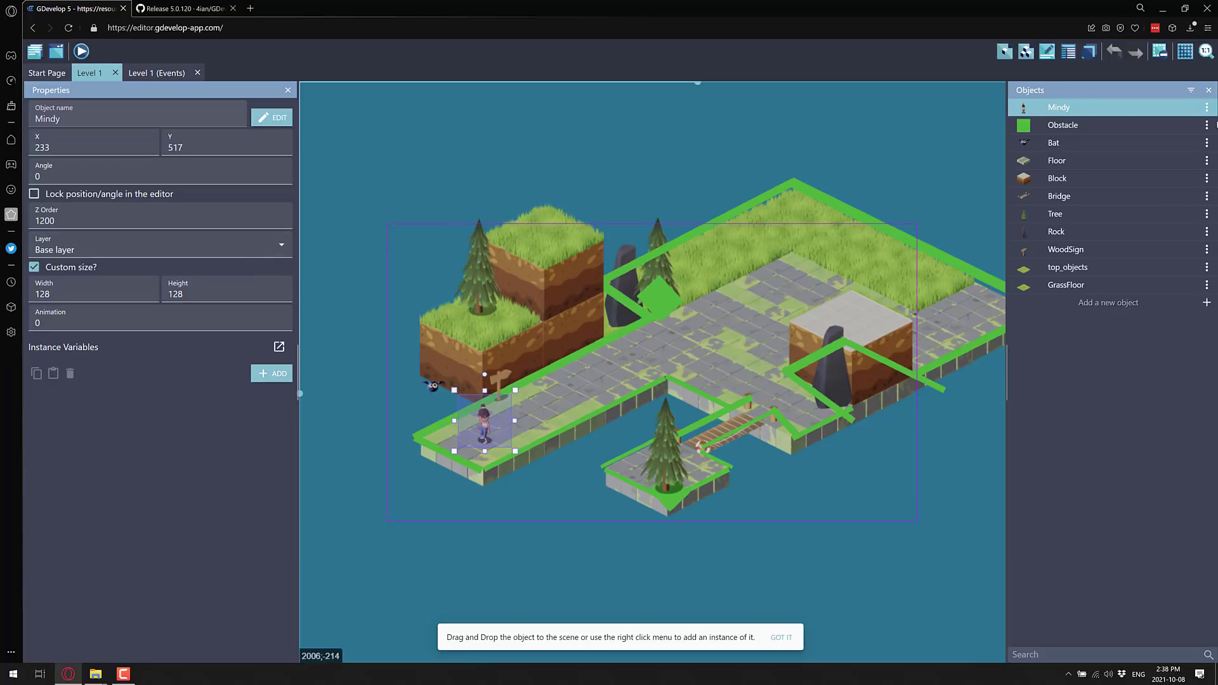
left_click(1207, 107)
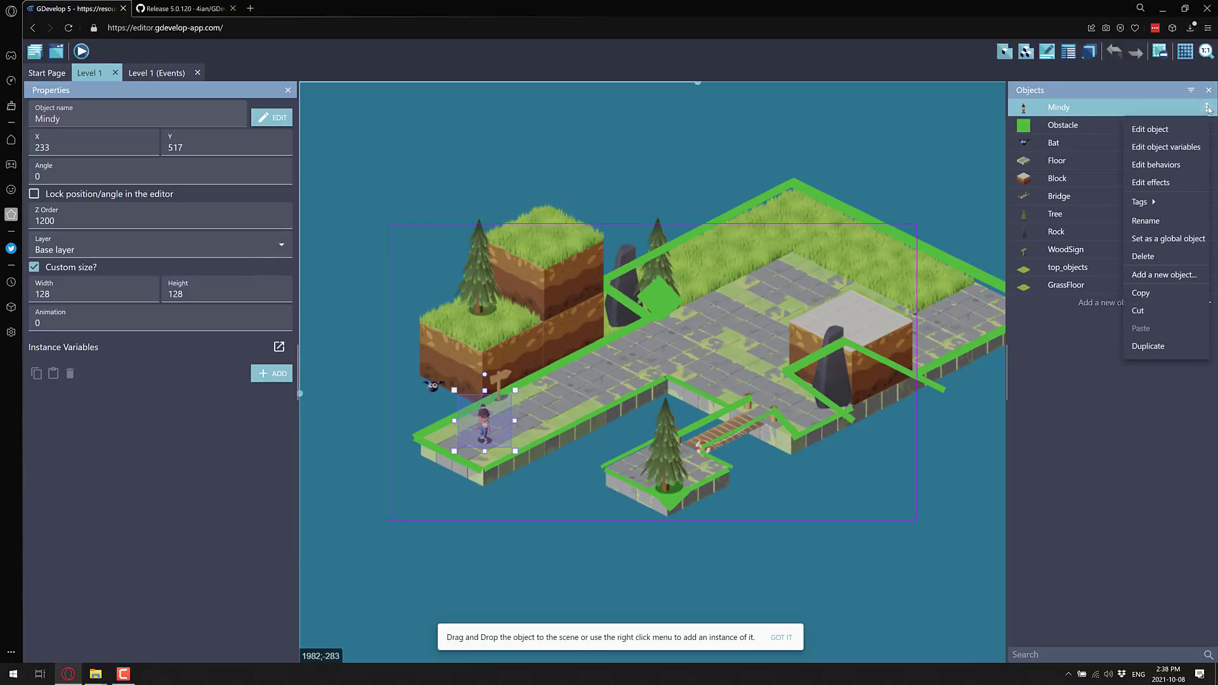
left_click(1171, 164)
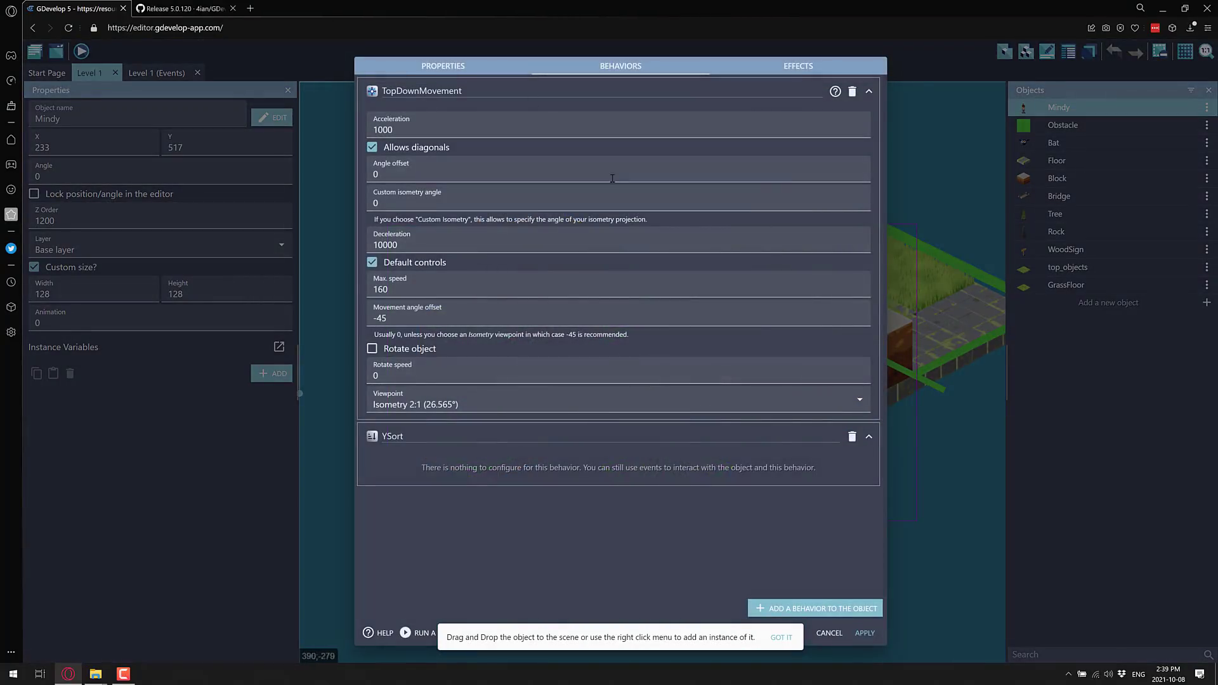
left_click(799, 67)
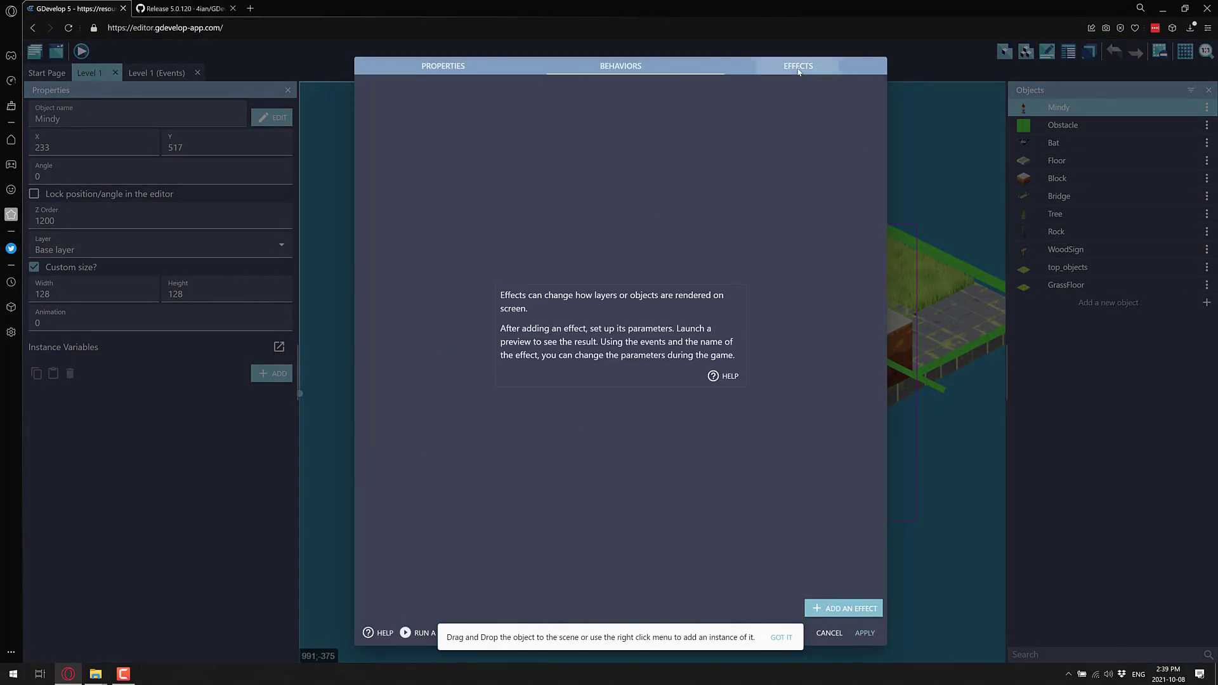
left_click(831, 633)
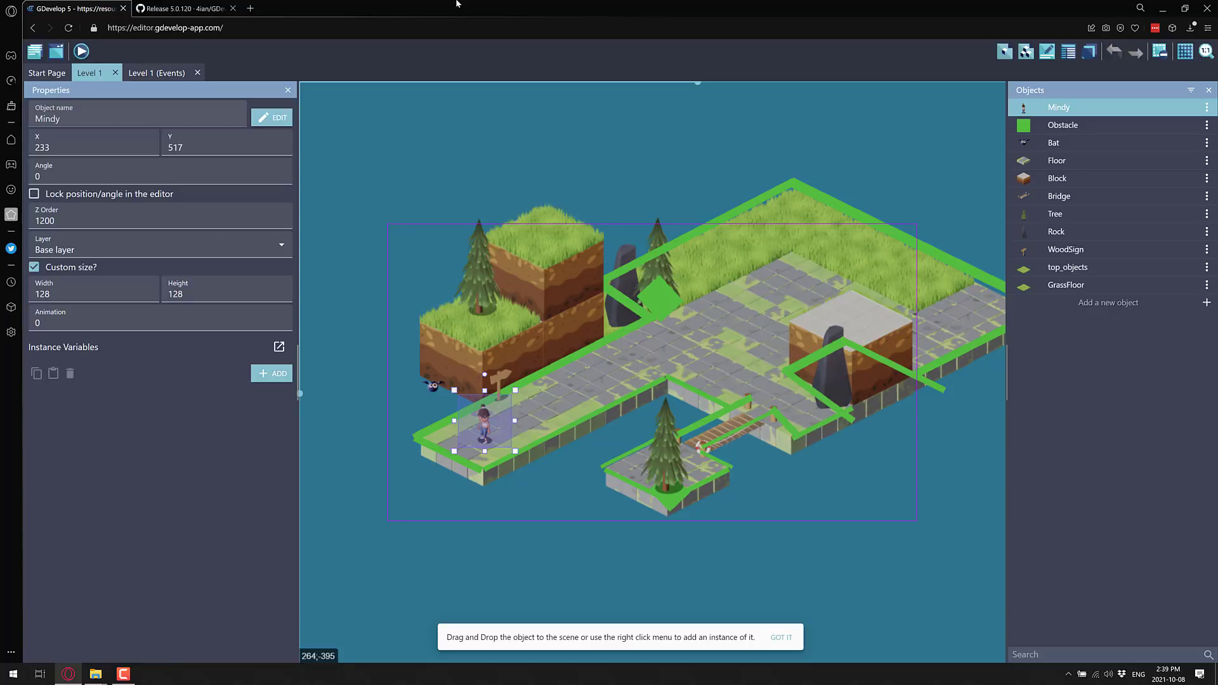
Switch to the GitHub 5.0.120 release page and scroll down to its Assets and back up.
left_click(184, 8)
scroll(682, 349, "down", 5)
scroll(533, 416, "down", 8)
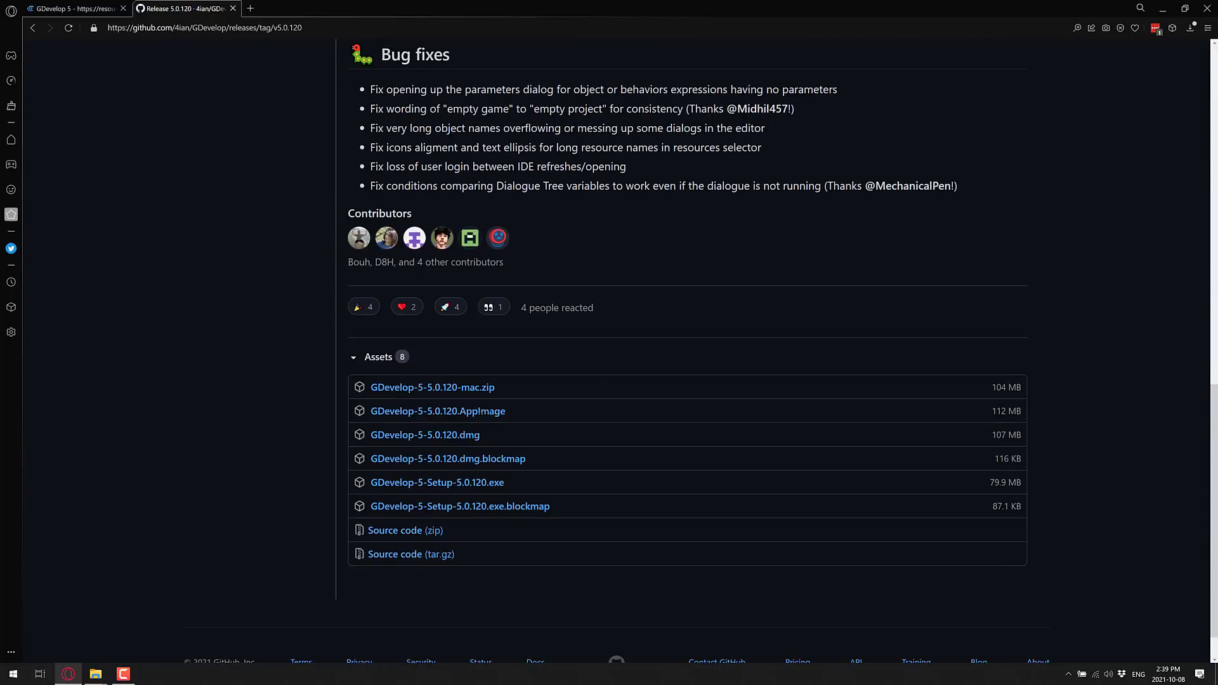
scroll(533, 415, "up", 12)
scroll(533, 415, "up", 2)
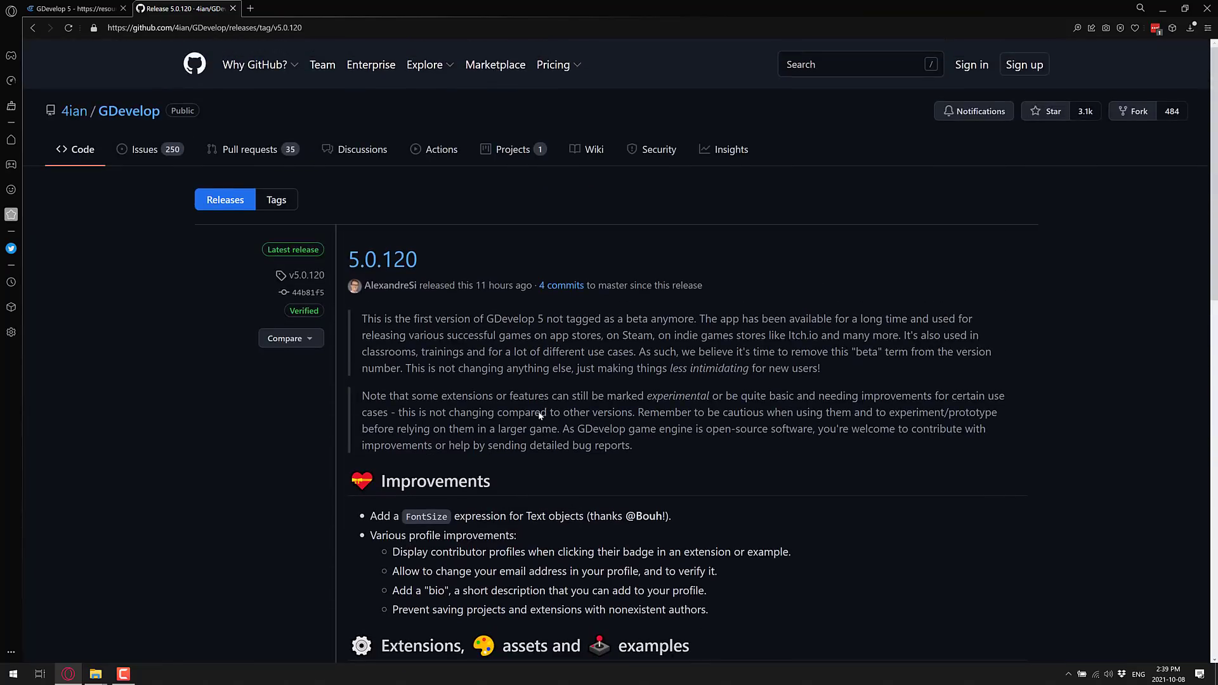